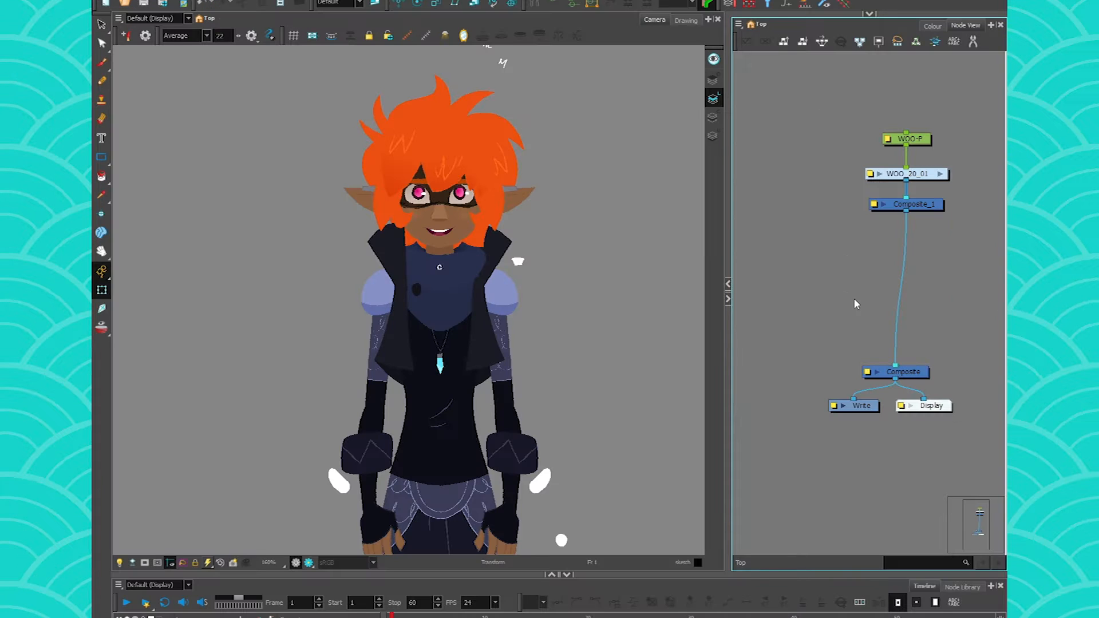
Step: Switch the camera view to the rendered preview and add a Matte-Blur node to the node network
{"action": "left_click", "coordinate": [308, 562]}
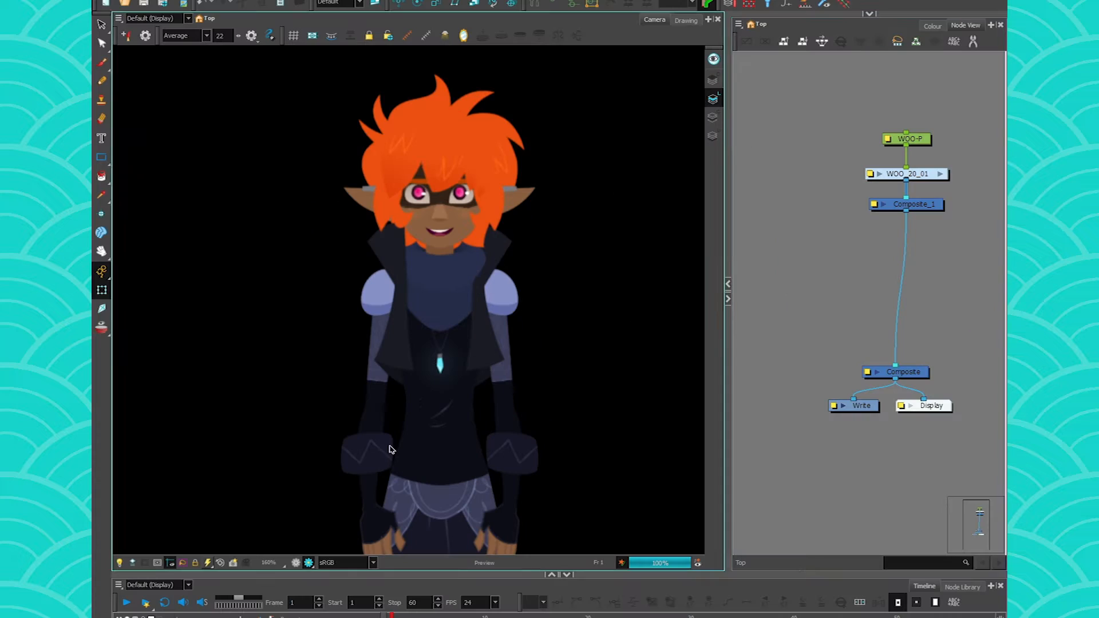
{"action": "left_click", "coordinate": [913, 210]}
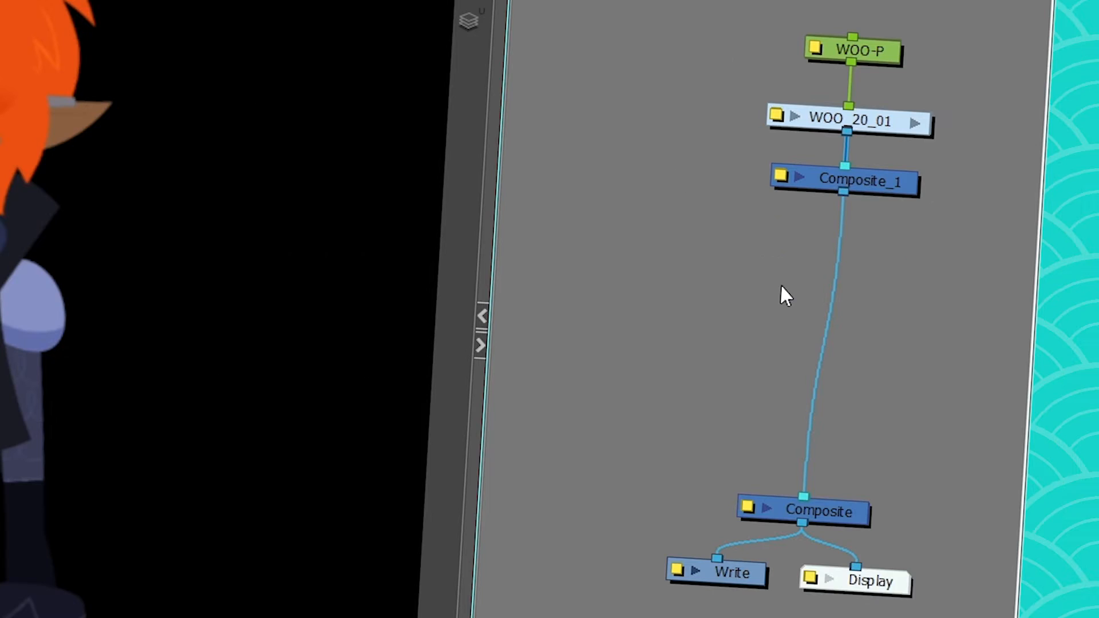
{"action": "key", "text": "Tab"}
{"action": "type", "text": "matte"}
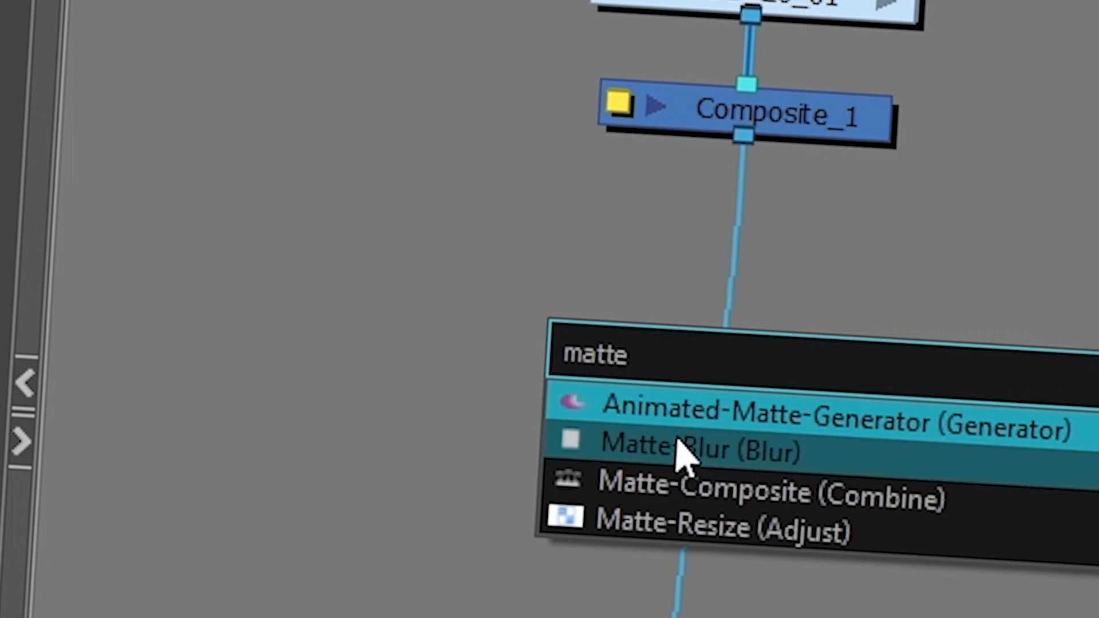
{"action": "left_click", "coordinate": [677, 443]}
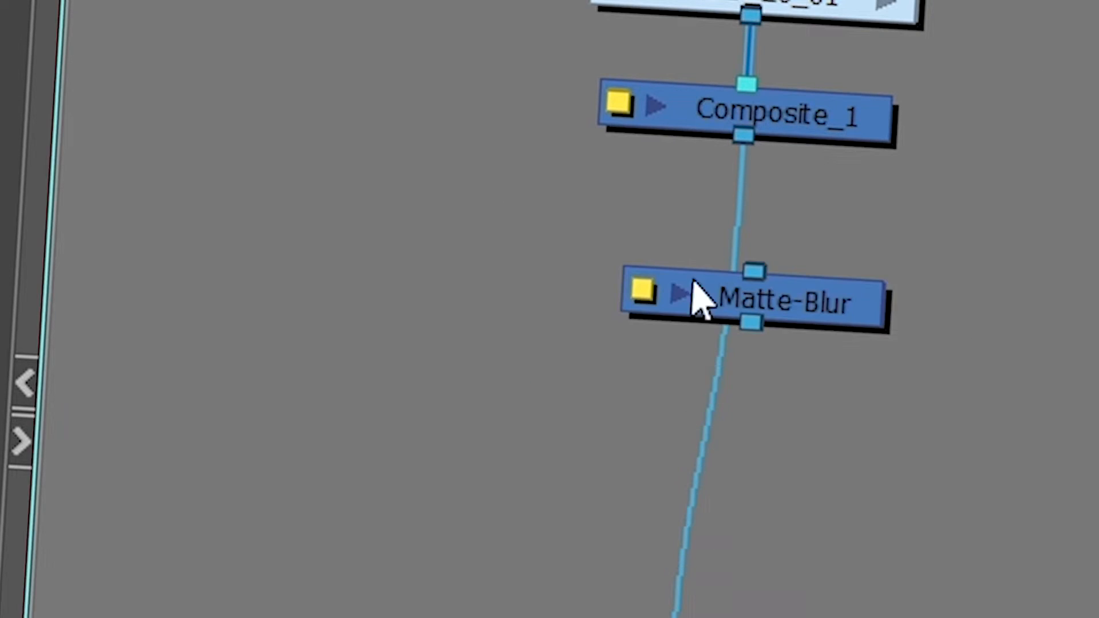
Step: Move Matte-Blur beside the main connection and link it from Composite_1's output to a new input on Composite
{"action": "left_click_drag", "start_coordinate": [784, 298], "coordinate": [521, 295]}
{"action": "left_click_drag", "start_coordinate": [744, 136], "coordinate": [519, 264]}
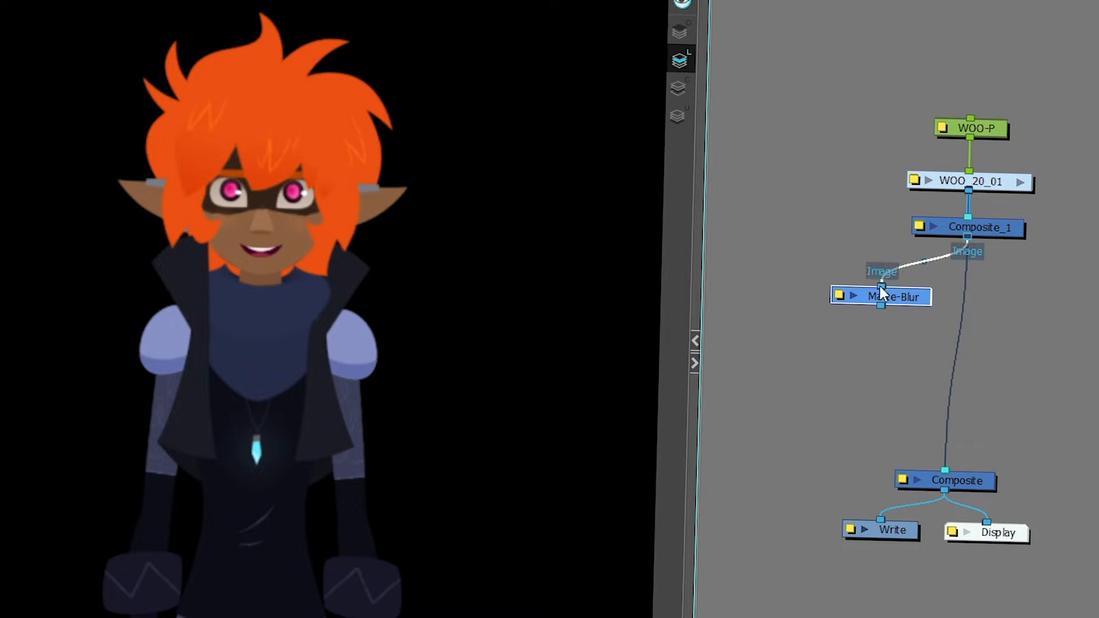
{"action": "left_click_drag", "start_coordinate": [881, 292], "coordinate": [922, 469]}
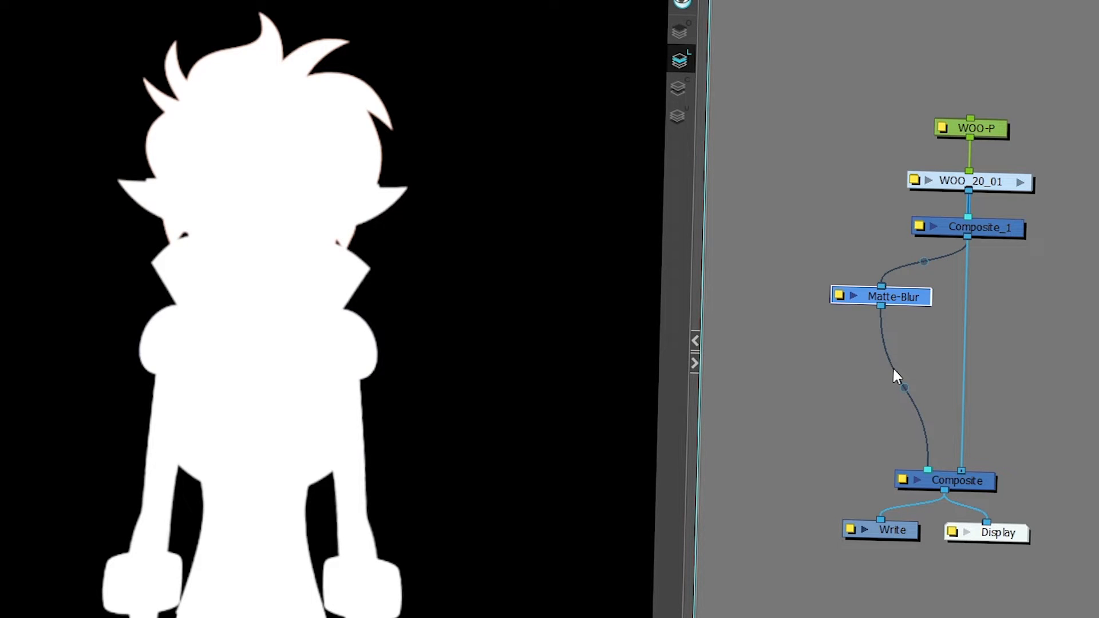
Step: Set the Matte-Blur colour to pale yellow with RGB values 255, 224, 145
{"action": "left_click", "coordinate": [839, 294]}
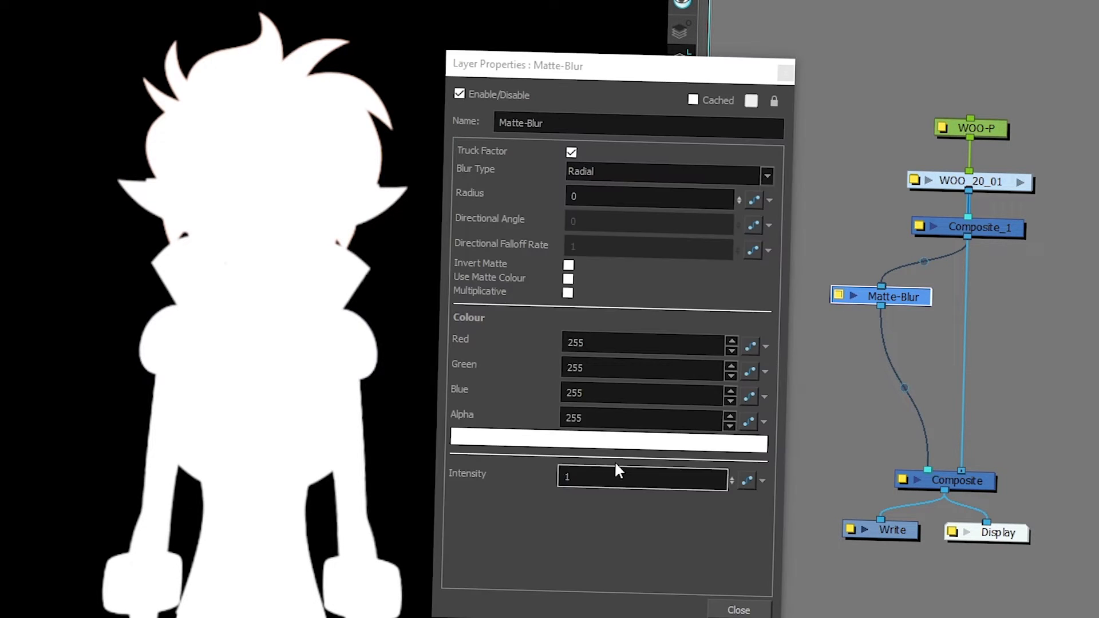
{"action": "left_click", "coordinate": [636, 443]}
{"action": "left_click", "coordinate": [416, 387]}
{"action": "left_click", "coordinate": [351, 270]}
{"action": "left_click", "coordinate": [437, 351]}
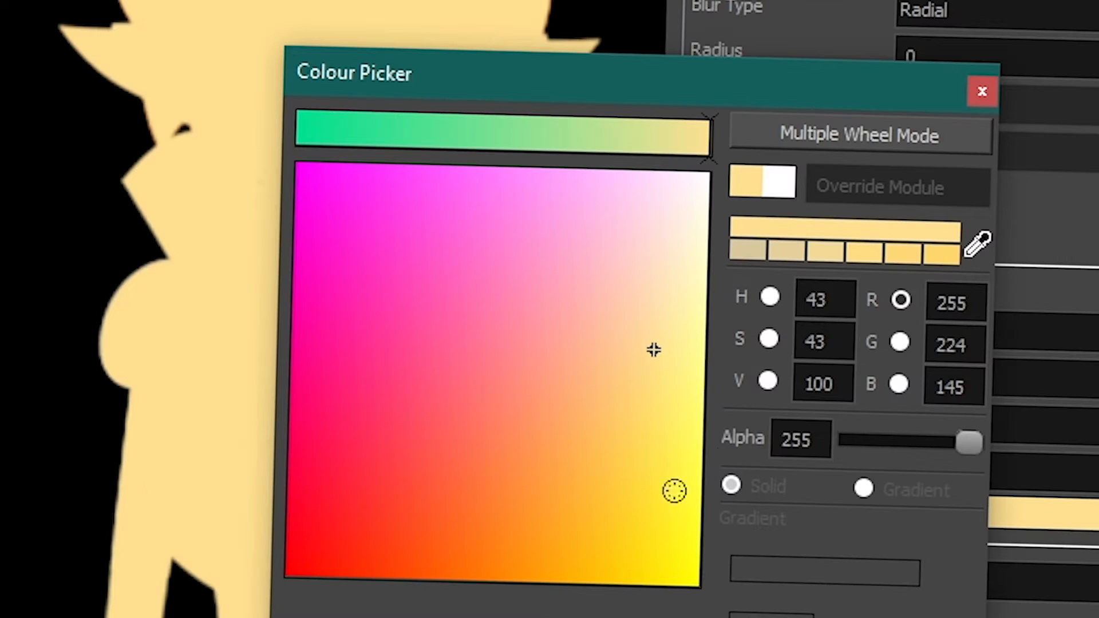
{"action": "left_click", "coordinate": [982, 91]}
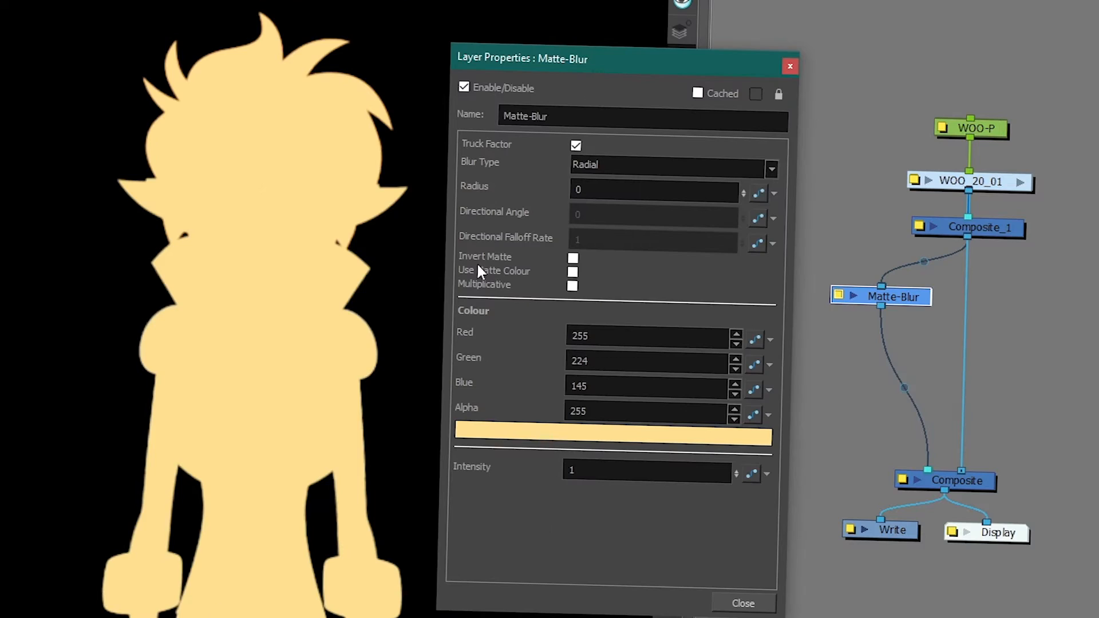
Step: Set the Matte-Blur radius to 10 and turn on Invert Matte
{"action": "double_click", "coordinate": [571, 189]}
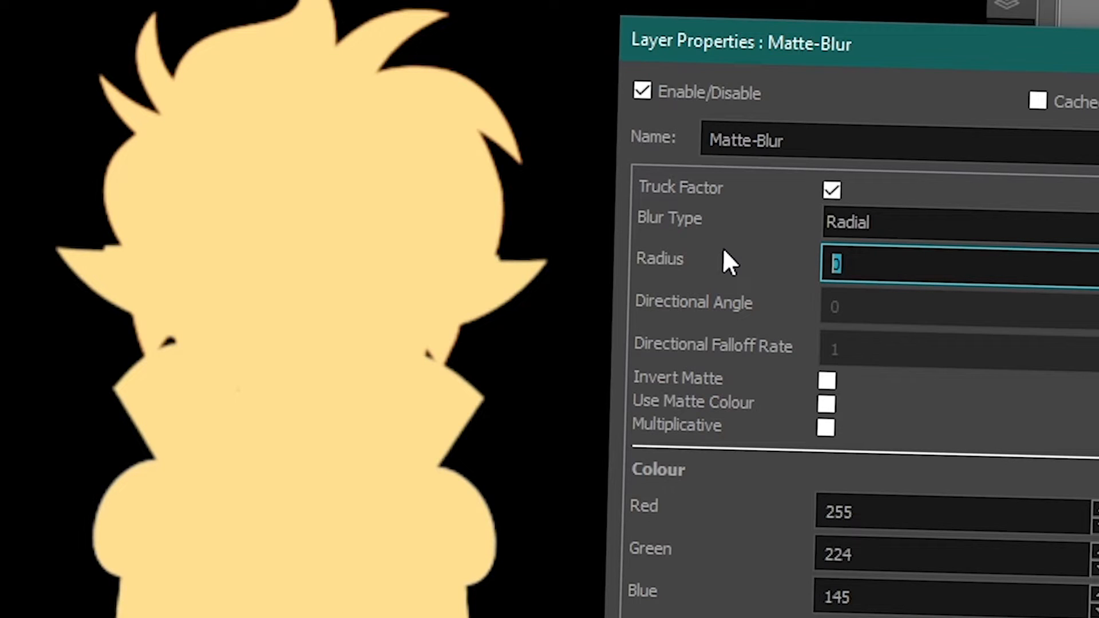
{"action": "type", "text": "10"}
{"action": "key", "text": "Return"}
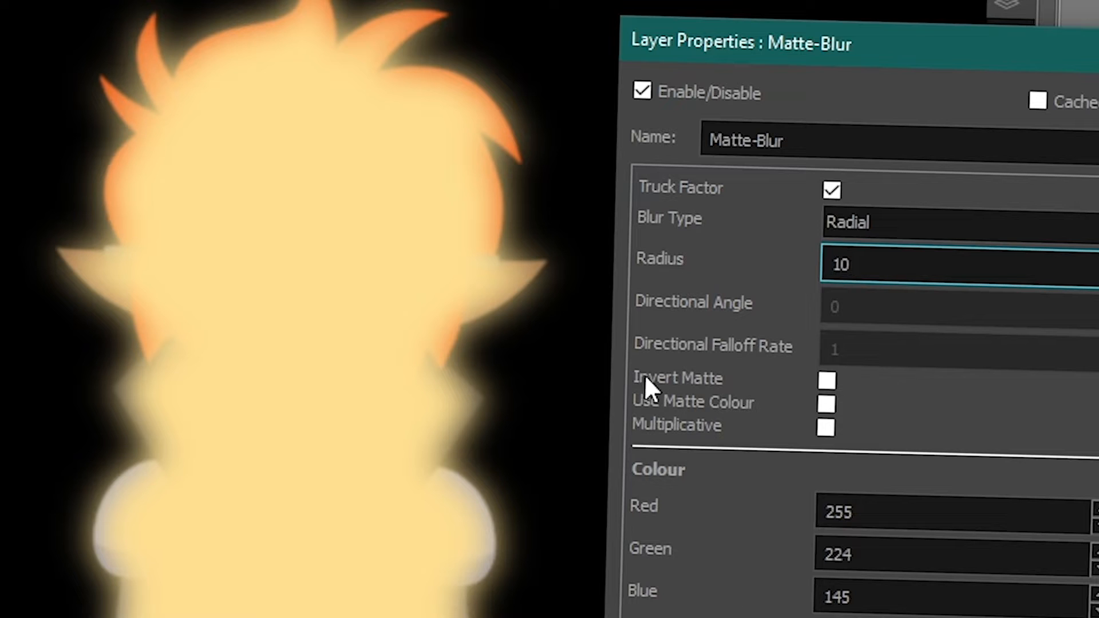
{"action": "left_click", "coordinate": [827, 381]}
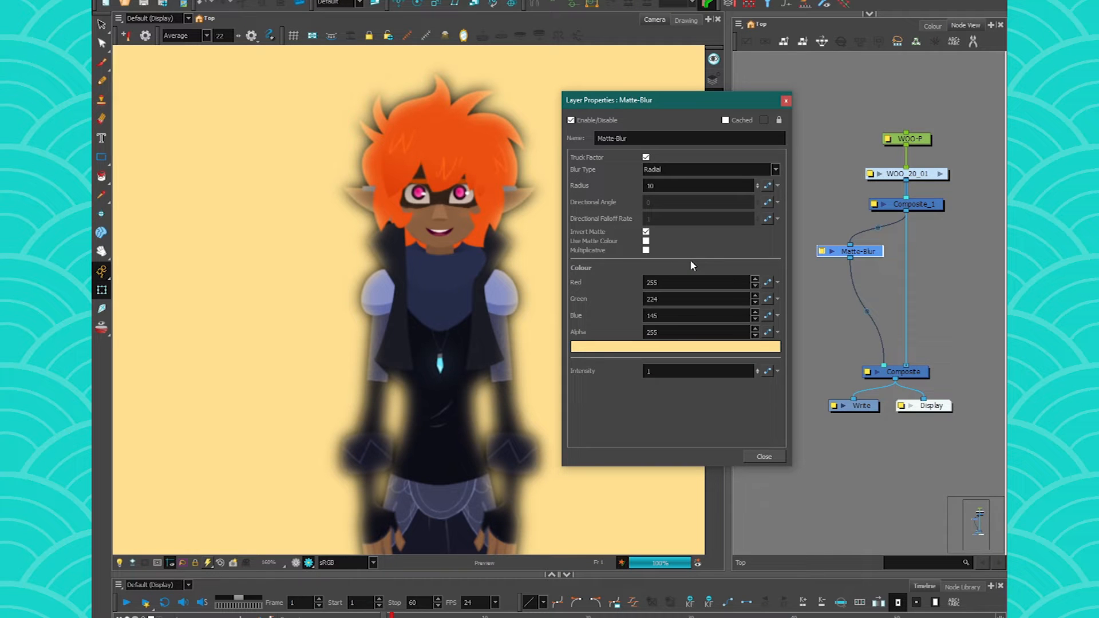
Step: Insert a Cutter between Matte-Blur and Composite with Composite_1 as its matte, and invert the Cutter
{"action": "left_click", "coordinate": [820, 310]}
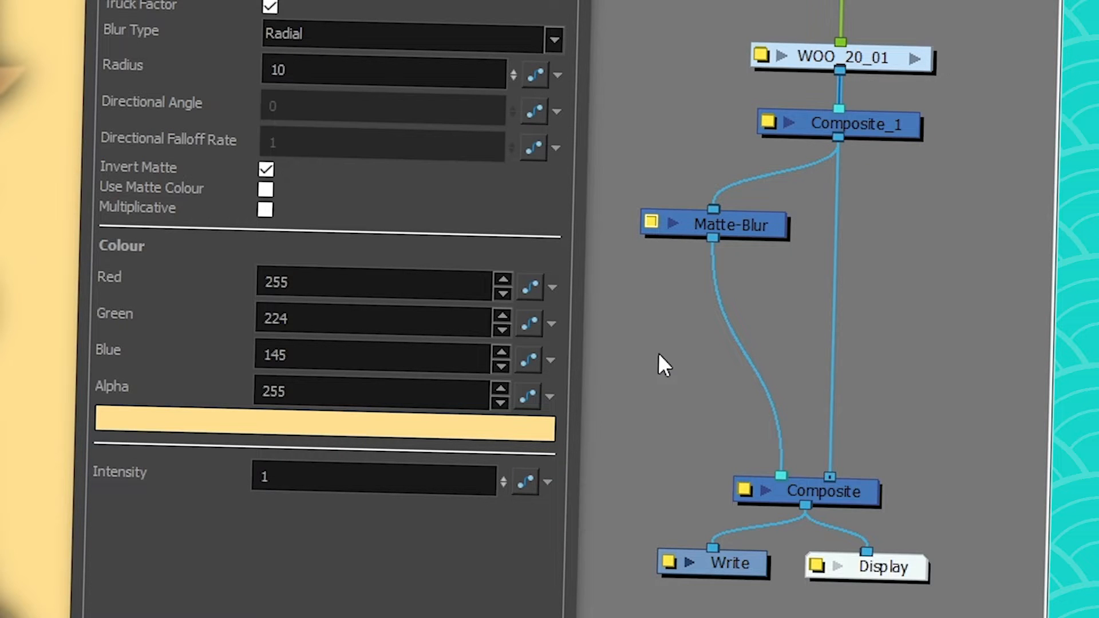
{"action": "key", "text": "Tab"}
{"action": "type", "text": "cutter"}
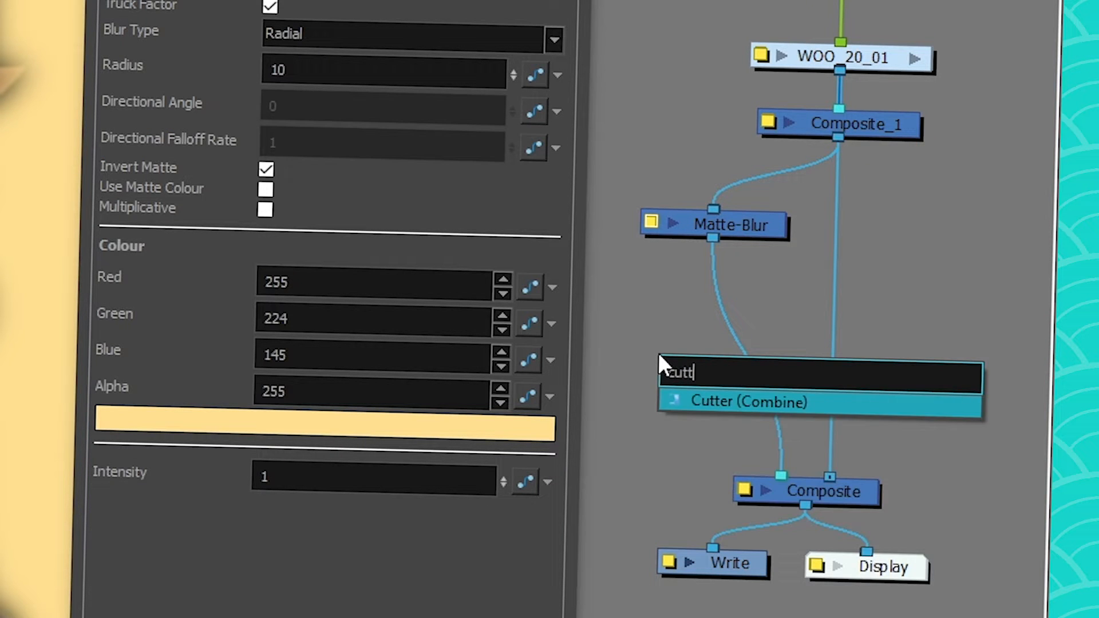
{"action": "key", "text": "Return"}
{"action": "mouse_move", "coordinate": [738, 338]}
{"action": "left_mouse_down"}
{"action": "mouse_move", "coordinate": [705, 355]}
{"action": "mouse_move", "coordinate": [743, 336]}
{"action": "left_mouse_up"}
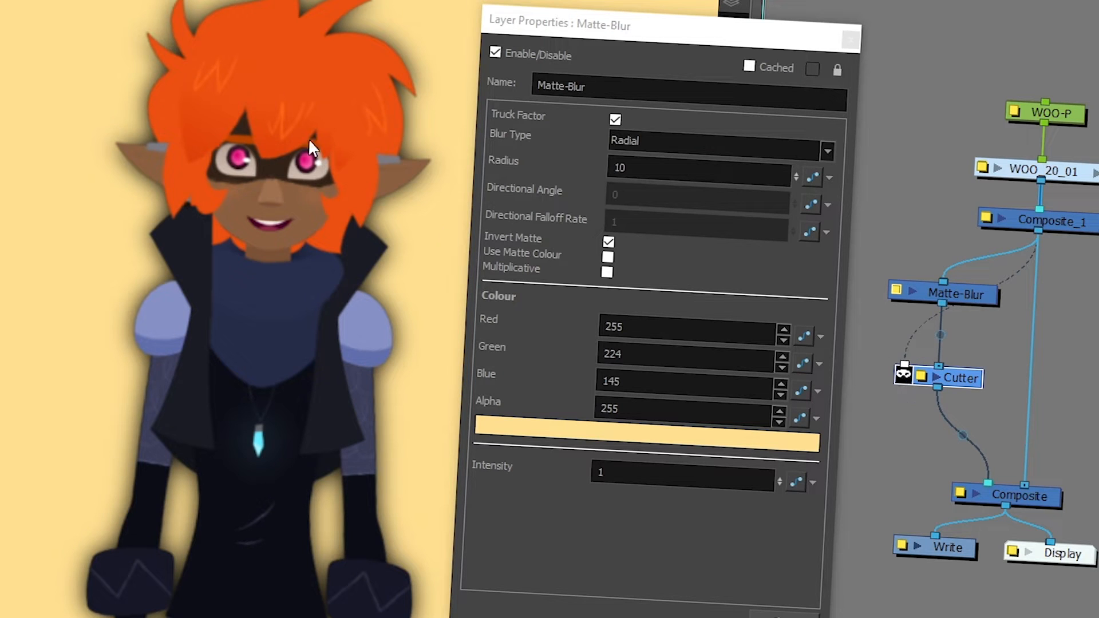
{"action": "left_click", "coordinate": [903, 375]}
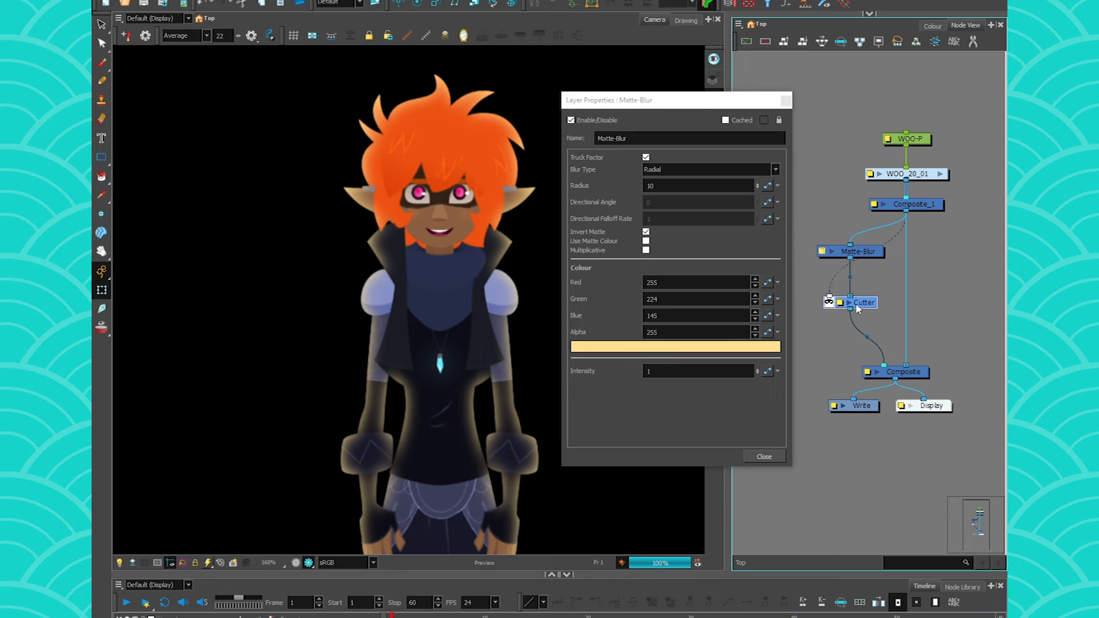
Step: Try Matte-Blur with Invert Matte off, restore the option, and place the Cutter back between Matte-Blur and Composite
{"action": "left_click", "coordinate": [646, 233]}
{"action": "left_click", "coordinate": [646, 232]}
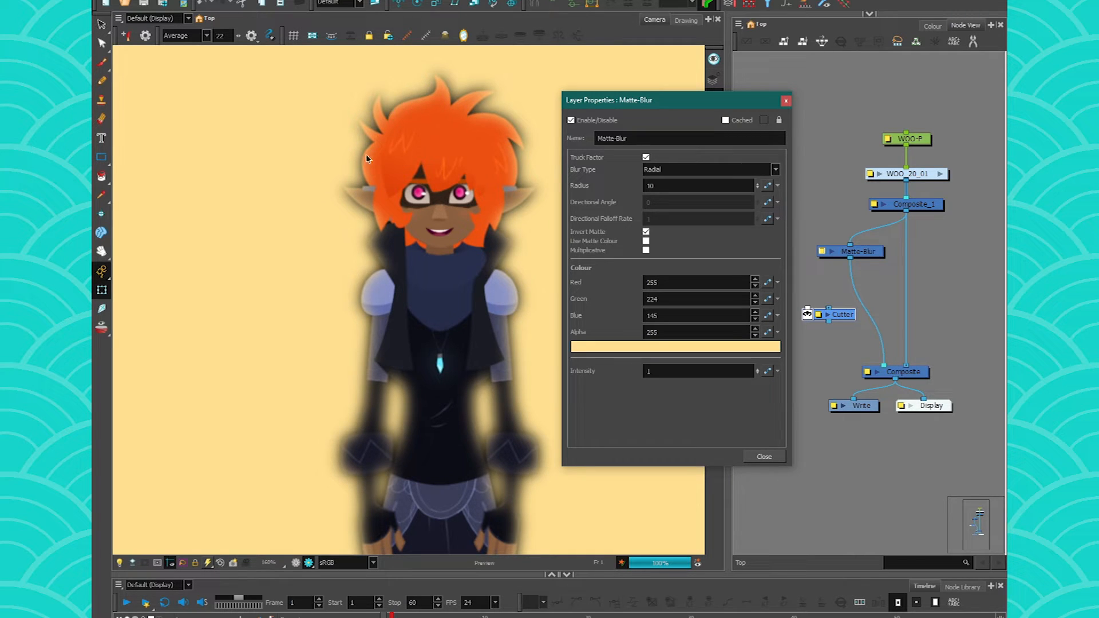
{"action": "mouse_move", "coordinate": [842, 314]}
{"action": "left_mouse_down"}
{"action": "mouse_move", "coordinate": [872, 305]}
{"action": "mouse_move", "coordinate": [862, 307]}
{"action": "left_mouse_up"}
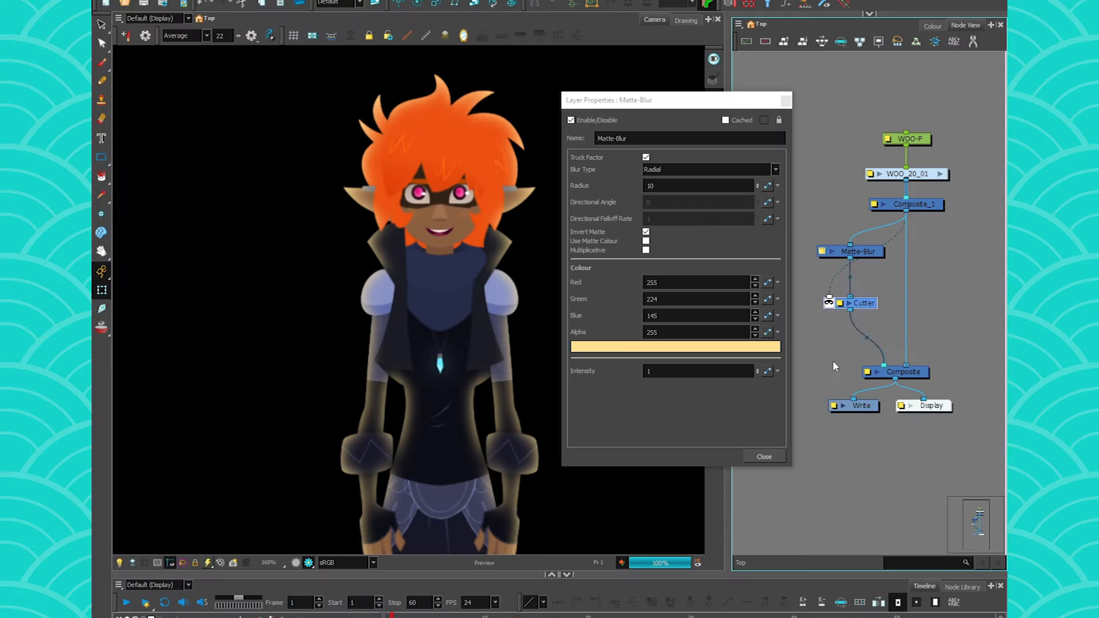
Step: Insert a Blending node between the Cutter and Composite
{"action": "key", "text": "Tab"}
{"action": "type", "text": "blending"}
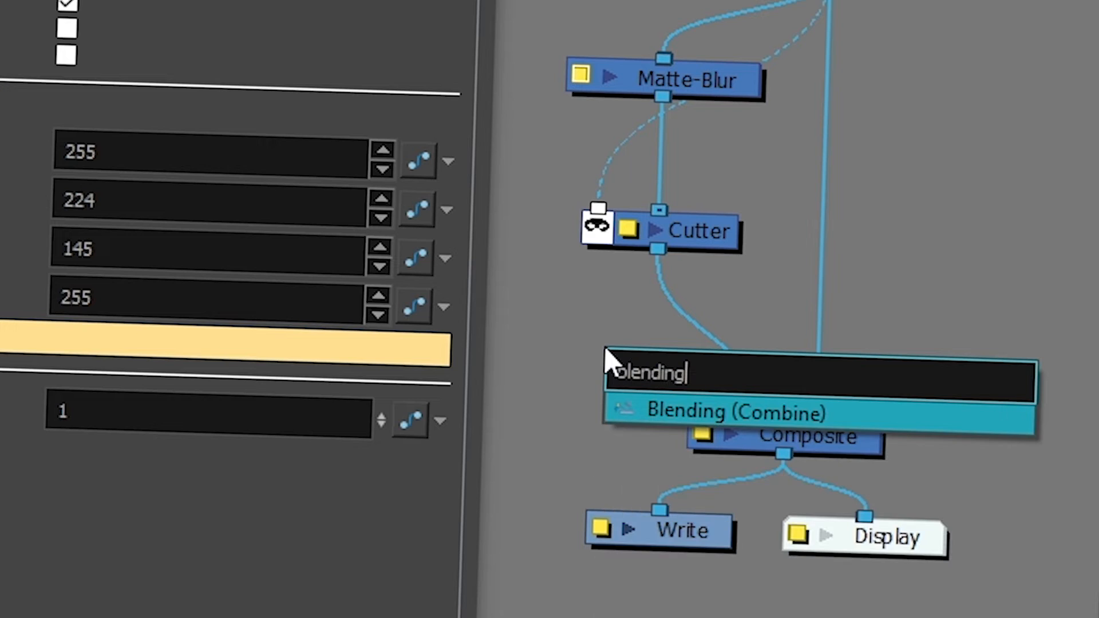
{"action": "key", "text": "Return"}
{"action": "left_click_drag", "start_coordinate": [730, 329], "coordinate": [694, 326]}
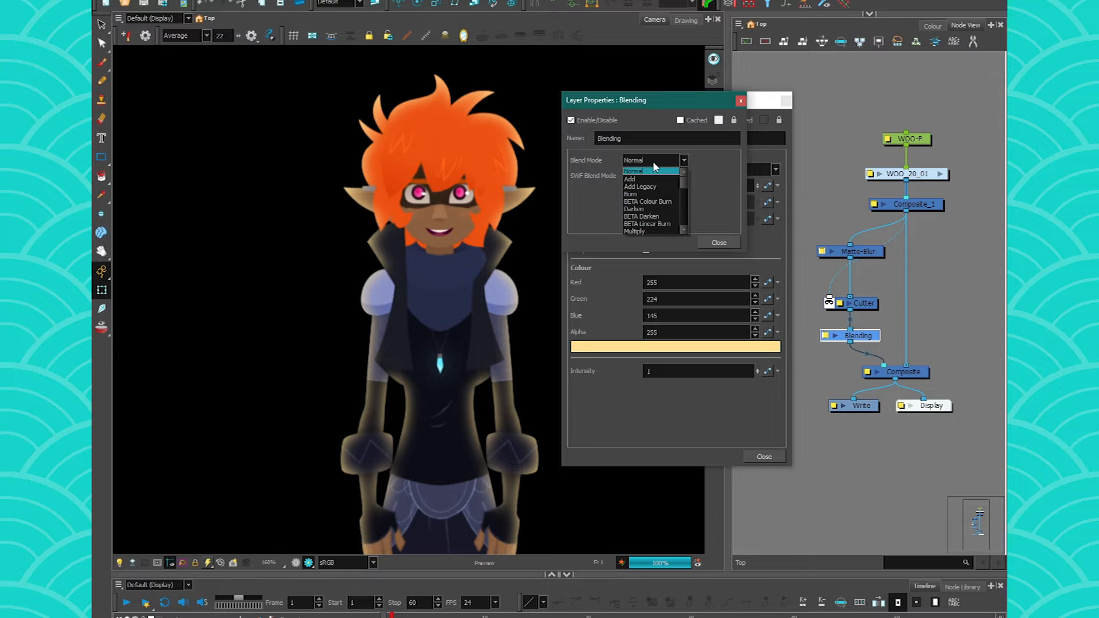
Step: Try the Vividlight blend mode on the Blending node, set it to Overlay, and close its properties
{"action": "left_click", "coordinate": [645, 161]}
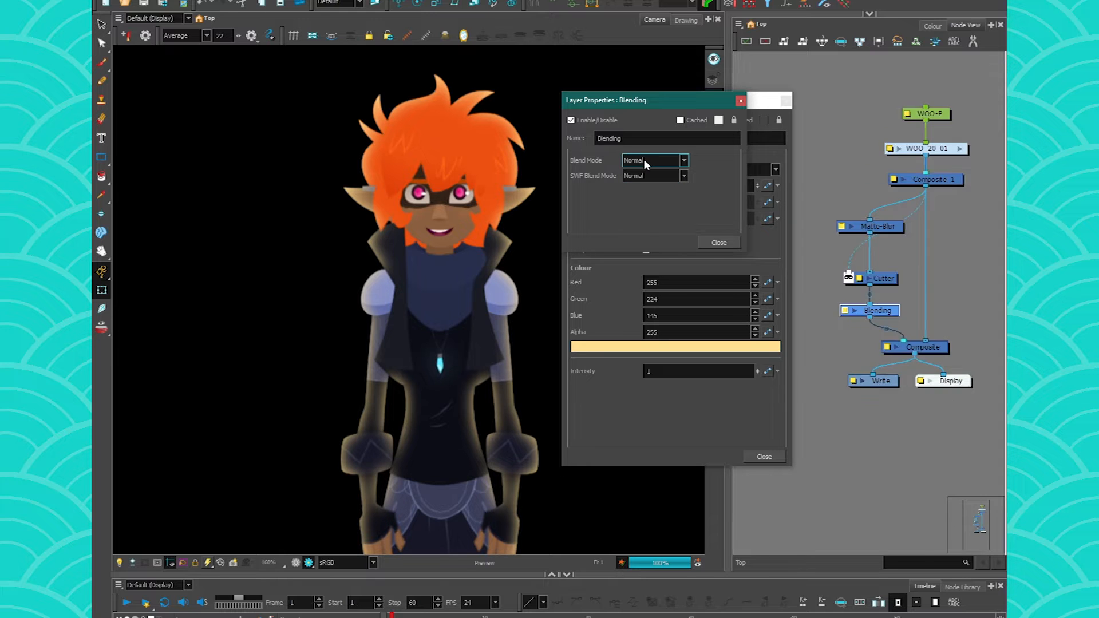
{"action": "scroll", "coordinate": [645, 161], "scroll_direction": "down", "scroll_amount": 2}
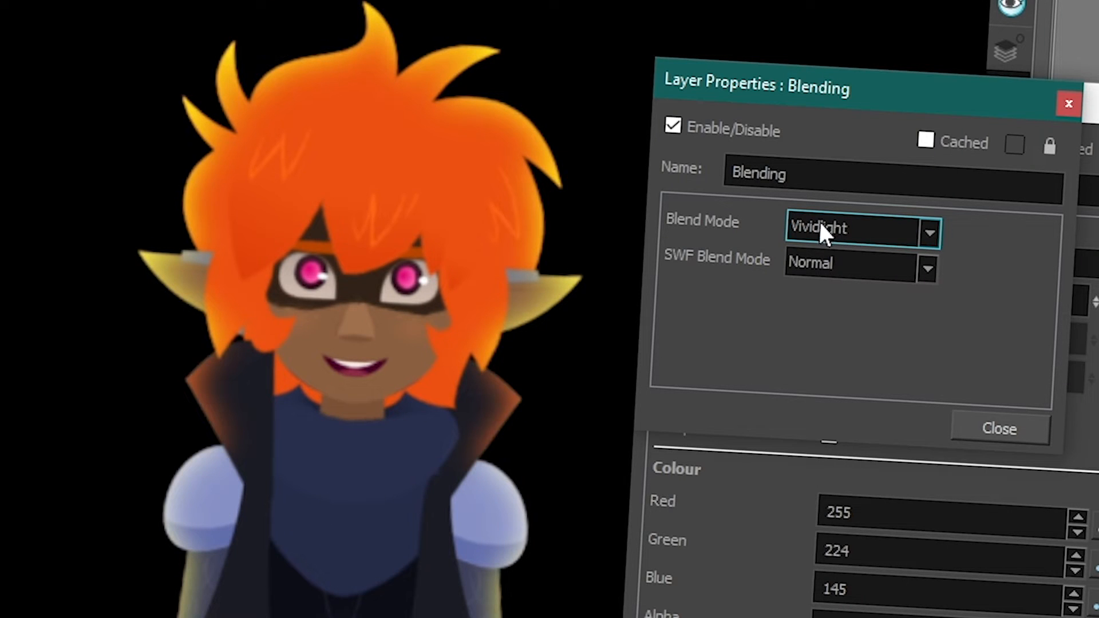
{"action": "left_click", "coordinate": [823, 232]}
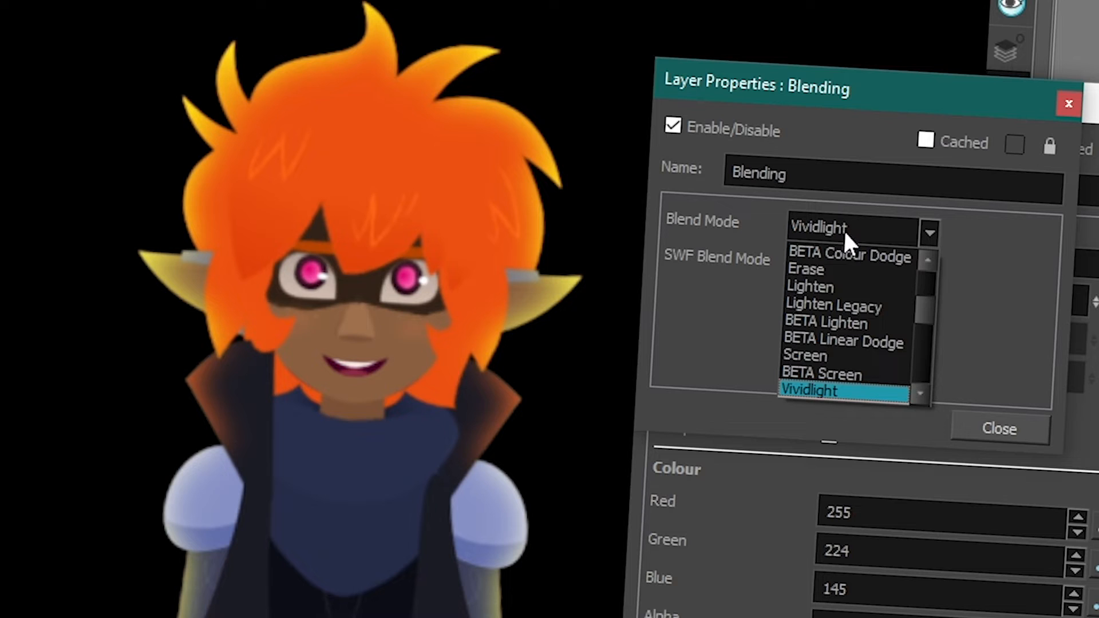
{"action": "scroll", "coordinate": [918, 394], "scroll_direction": "down", "scroll_amount": 2}
{"action": "scroll", "coordinate": [915, 392], "scroll_direction": "down", "scroll_amount": 1}
{"action": "left_click", "coordinate": [837, 337]}
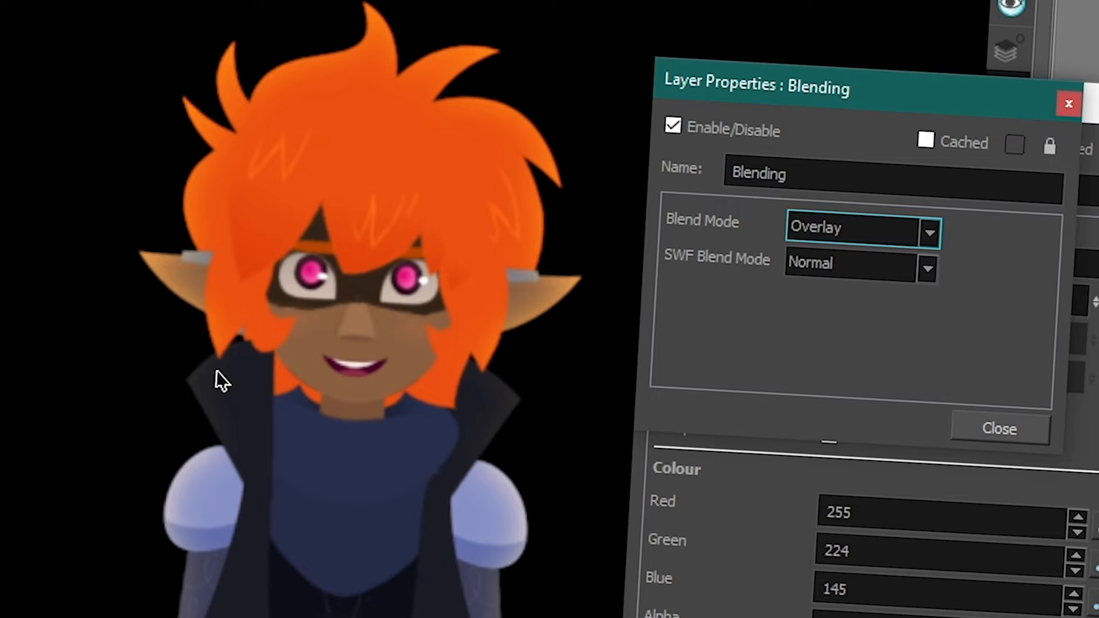
{"action": "left_click", "coordinate": [986, 436]}
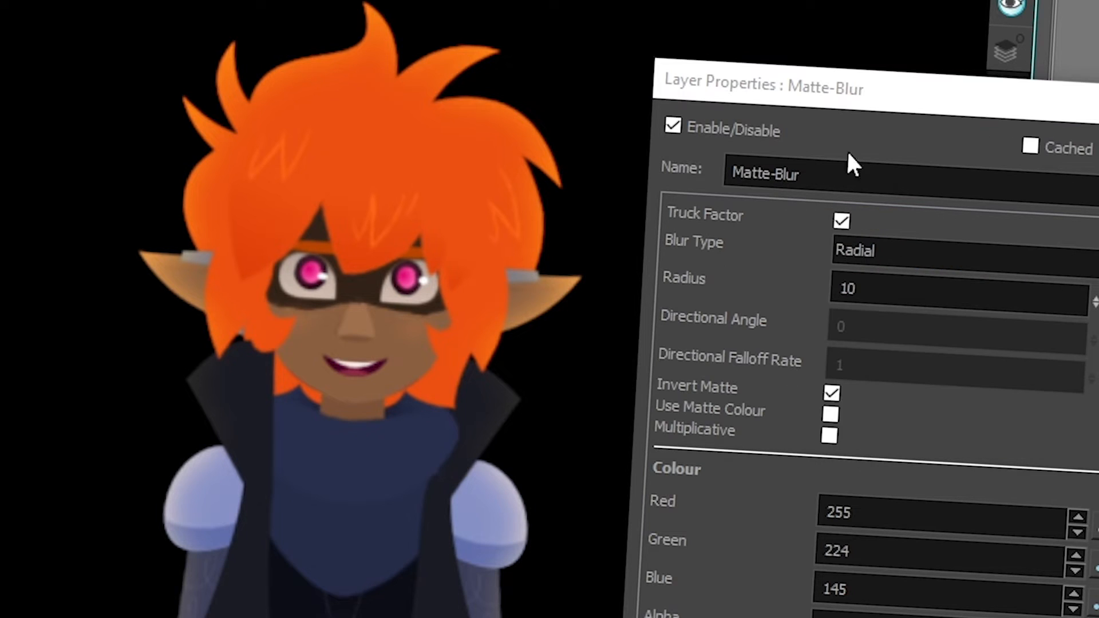
Step: Try a Matte-Blur radius of 50 and of 5, with an intensity of 10
{"action": "left_click", "coordinate": [836, 286]}
{"action": "type", "text": "50"}
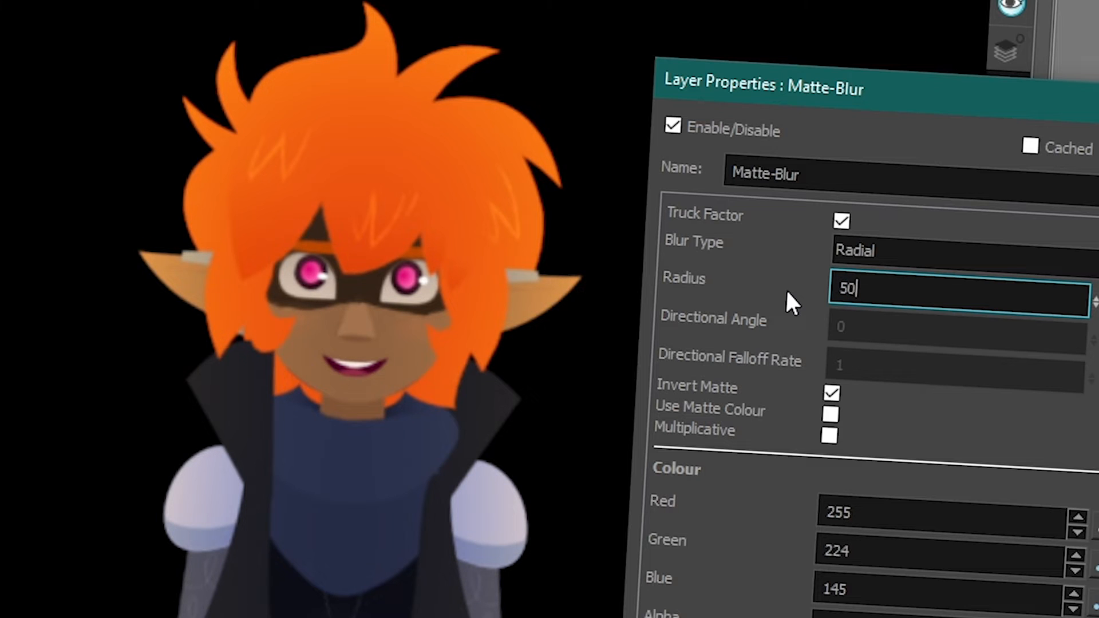
{"action": "key", "text": "BackSpace"}
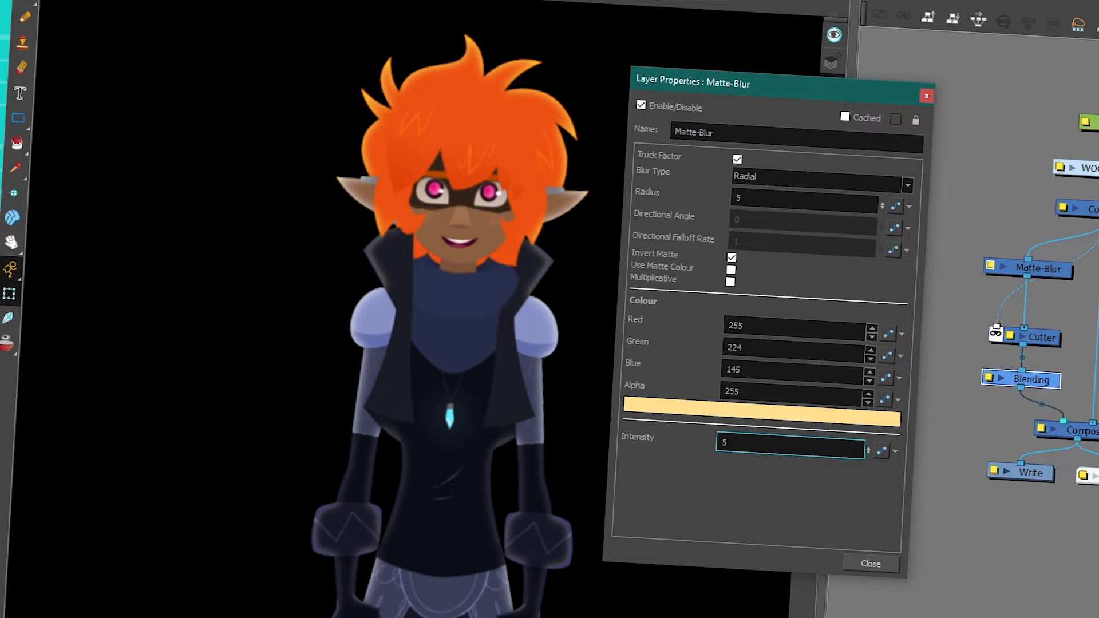
{"action": "double_click", "coordinate": [725, 443]}
{"action": "type", "text": "10"}
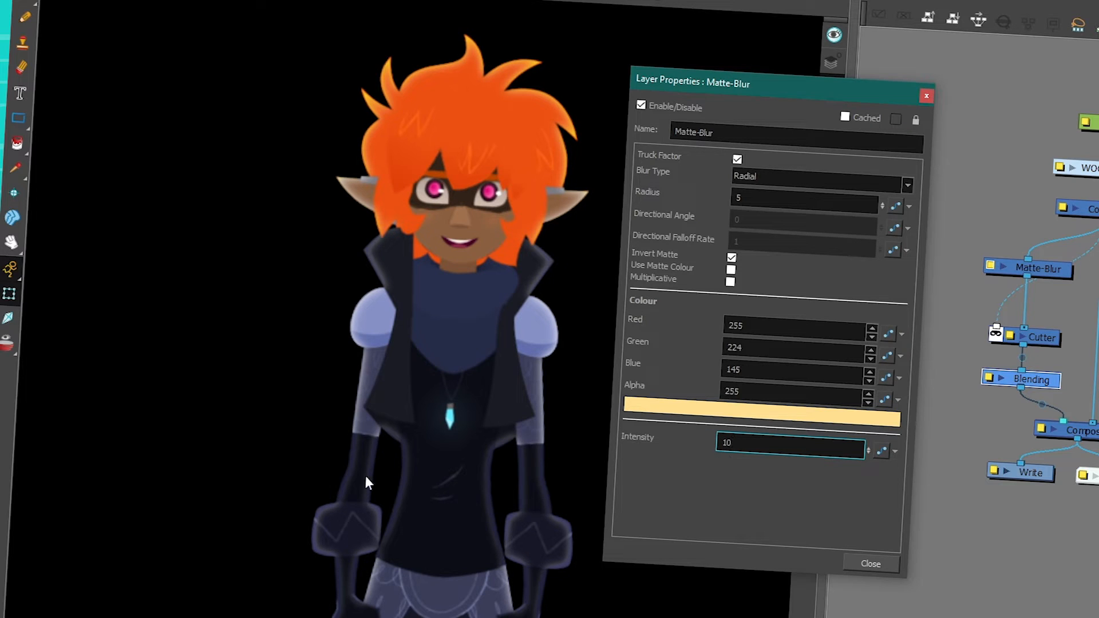
{"action": "key", "text": "Return"}
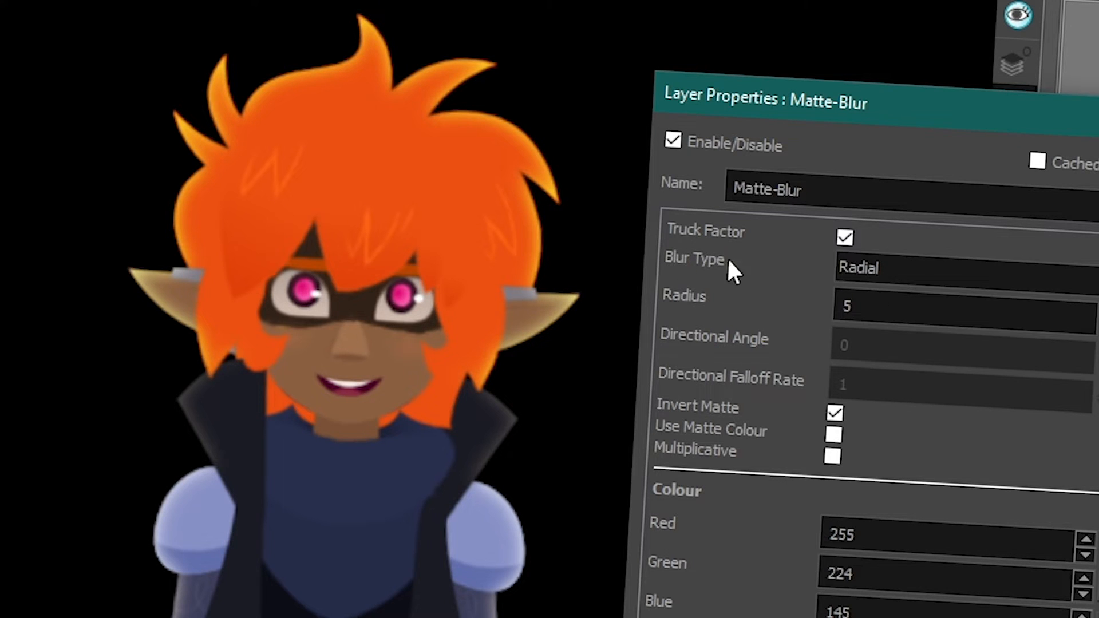
Step: Change the Matte-Blur blur type to Directional and set its radius to 20
{"action": "left_click", "coordinate": [850, 264]}
{"action": "left_click", "coordinate": [851, 310]}
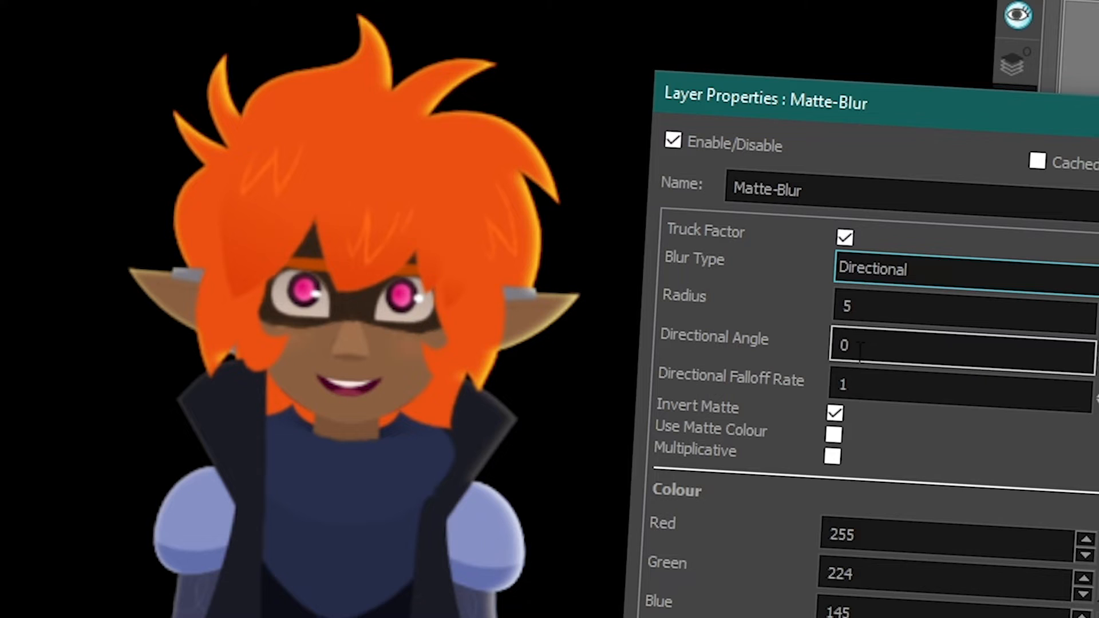
{"action": "key", "text": "Tab"}
{"action": "type", "text": "20"}
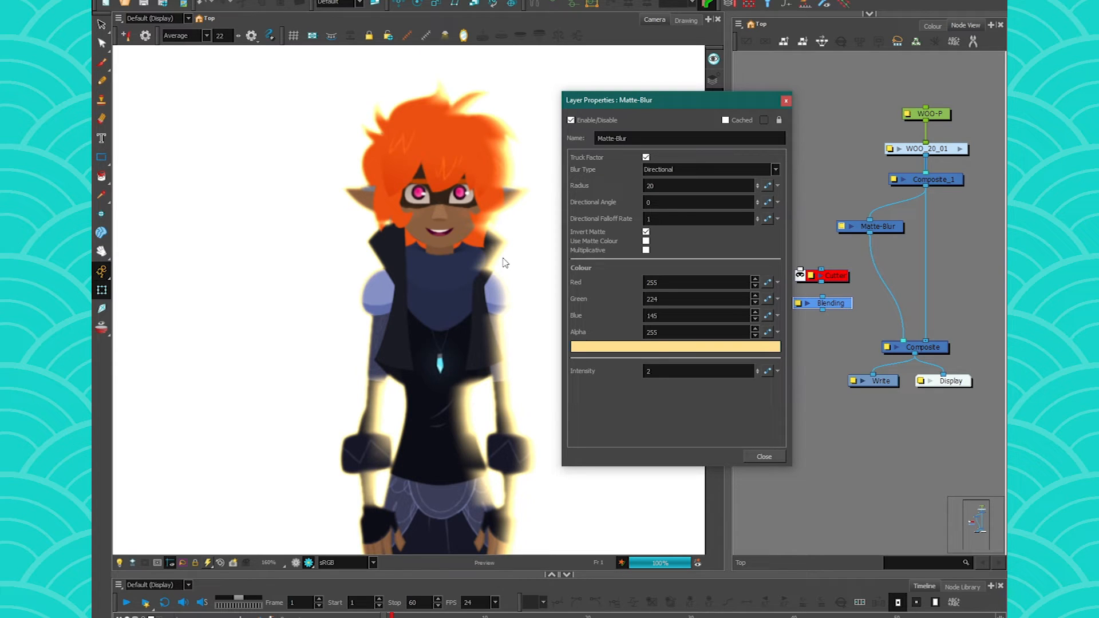
Step: Reinsert the Cutter and Blending nodes between Matte-Blur and Composite, and close the Matte-Blur properties
{"action": "left_click_drag", "start_coordinate": [834, 277], "coordinate": [882, 275]}
{"action": "left_click_drag", "start_coordinate": [838, 309], "coordinate": [884, 309]}
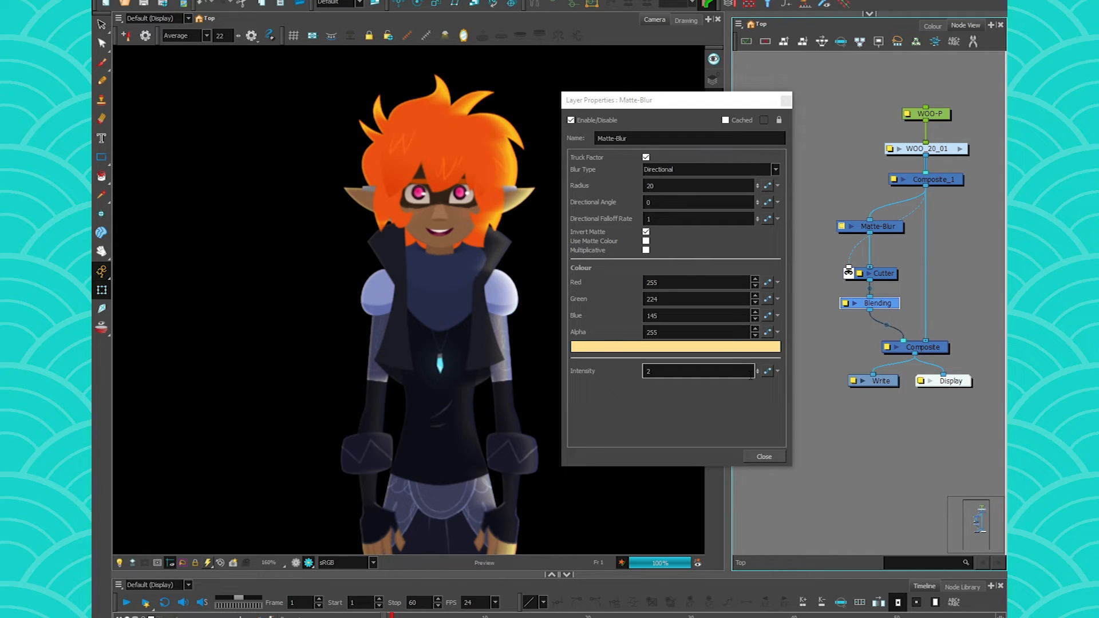
{"action": "left_click", "coordinate": [763, 453]}
Step: Add an Element drawing node through the node search
{"action": "left_click", "coordinate": [797, 304]}
{"action": "key", "text": "Return"}
{"action": "type", "text": "draw"}
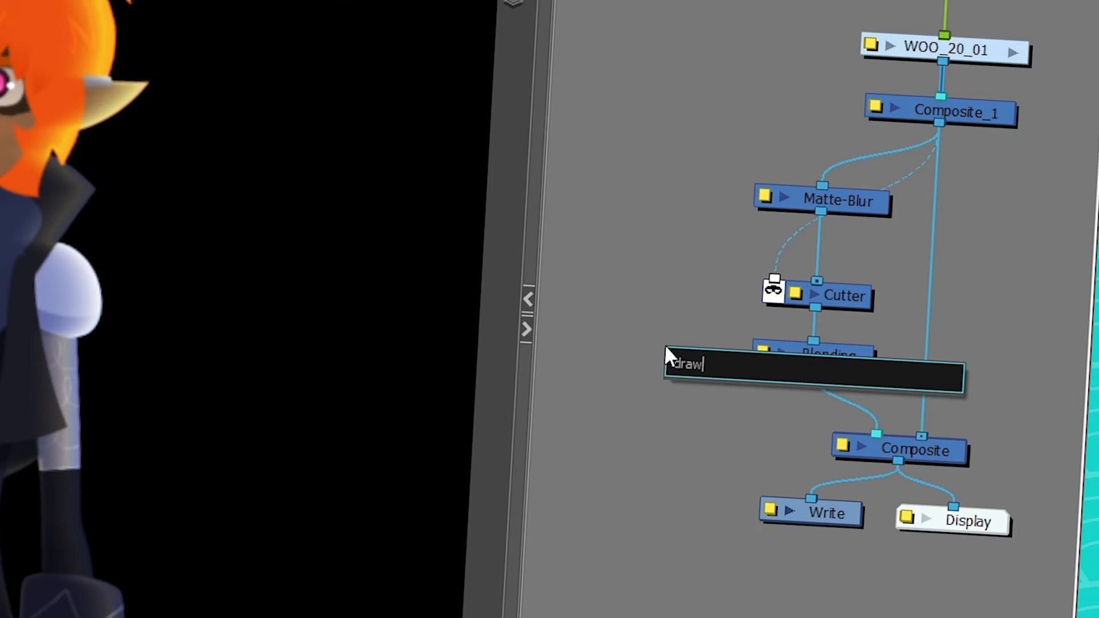
{"action": "key", "text": "shift+Left"}
{"action": "key", "text": "shift+Left"}
{"action": "key", "text": "shift+Left"}
{"action": "key", "text": "shift+Left"}
{"action": "type", "text": "e"}
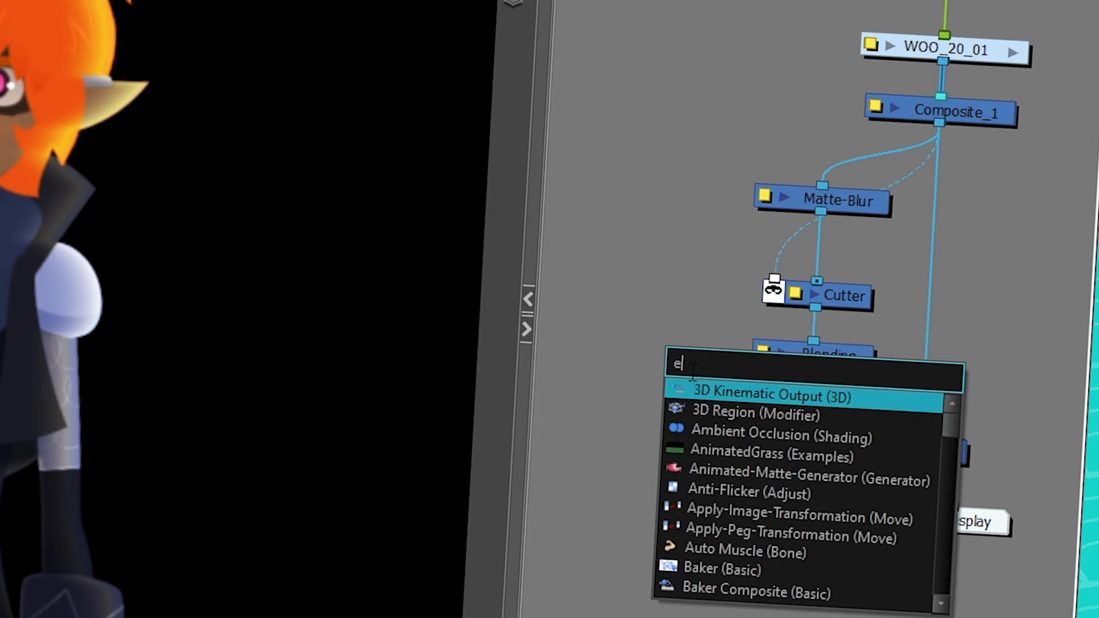
{"action": "type", "text": "lement"}
{"action": "key", "text": "Return"}
Step: Connect the Element node's image output to the Composite node and place it beside the Cutter and Blending nodes
{"action": "left_click_drag", "start_coordinate": [777, 339], "coordinate": [789, 411]}
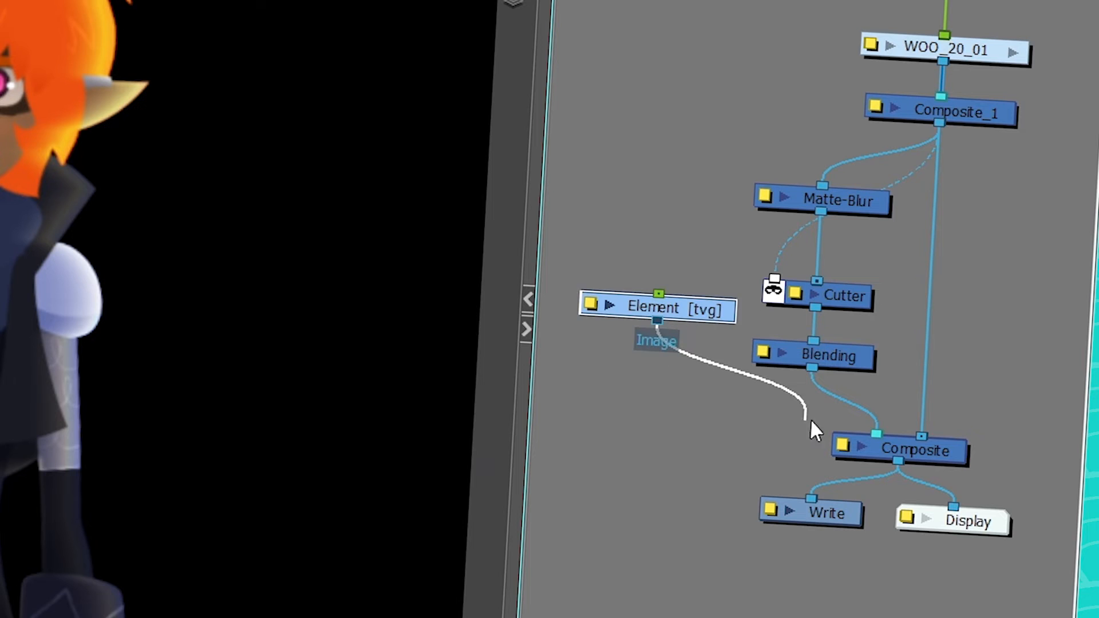
{"action": "left_click_drag", "start_coordinate": [789, 411], "coordinate": [863, 440]}
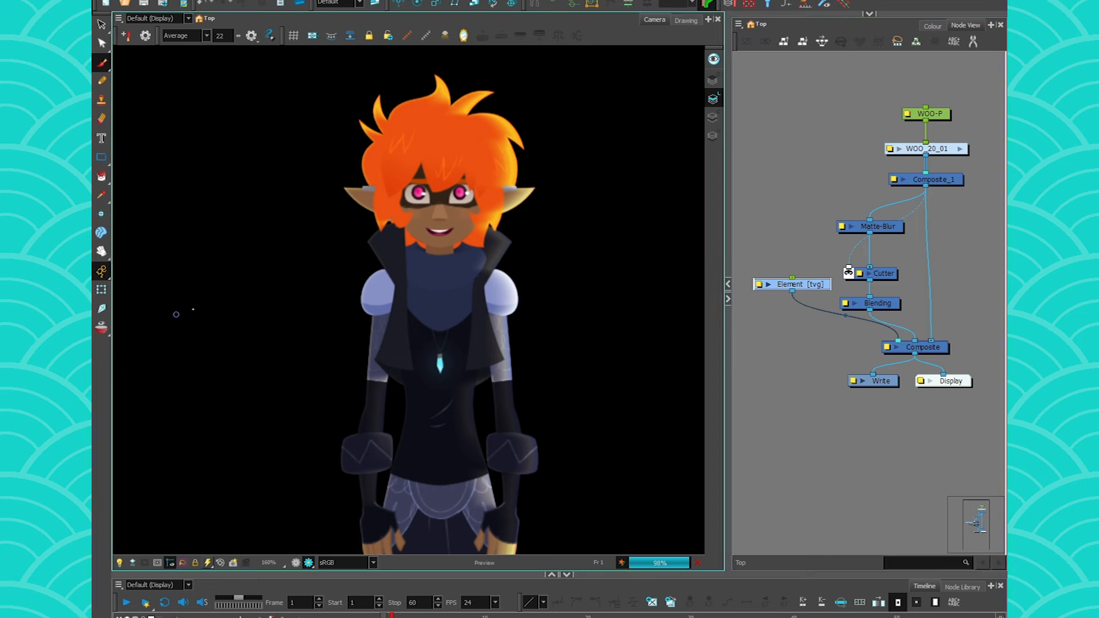
{"action": "left_click_drag", "start_coordinate": [804, 284], "coordinate": [797, 288]}
Step: Draw a short horizontal cyan line beside the character on the Element layer and add a parent peg to the layer
{"action": "left_click_drag", "start_coordinate": [141, 314], "coordinate": [254, 314]}
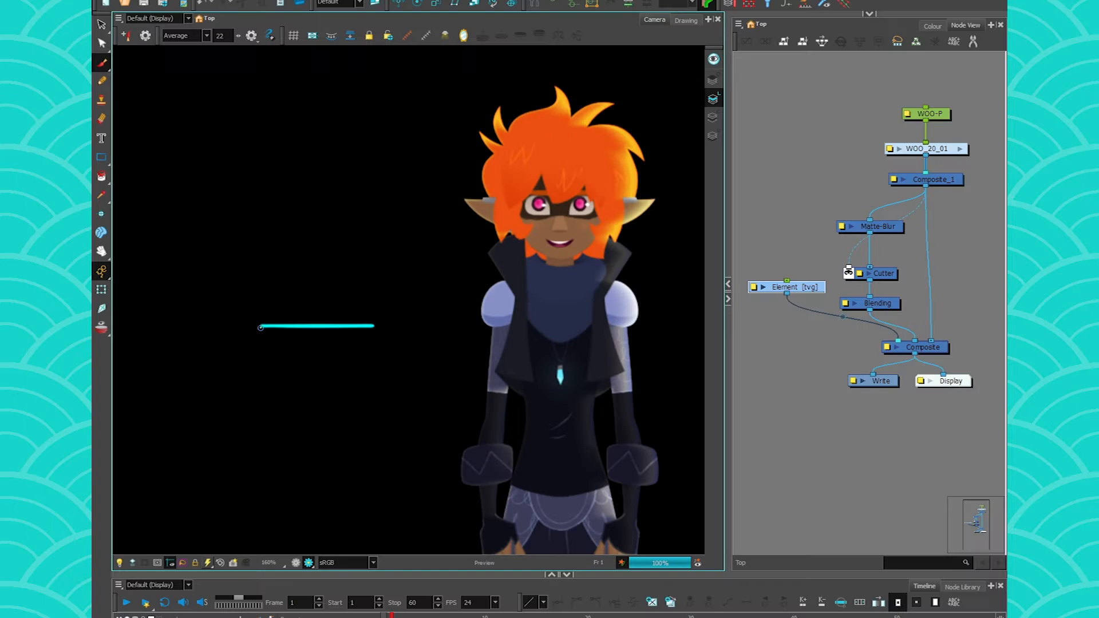
{"action": "key", "text": "ctrl+p"}
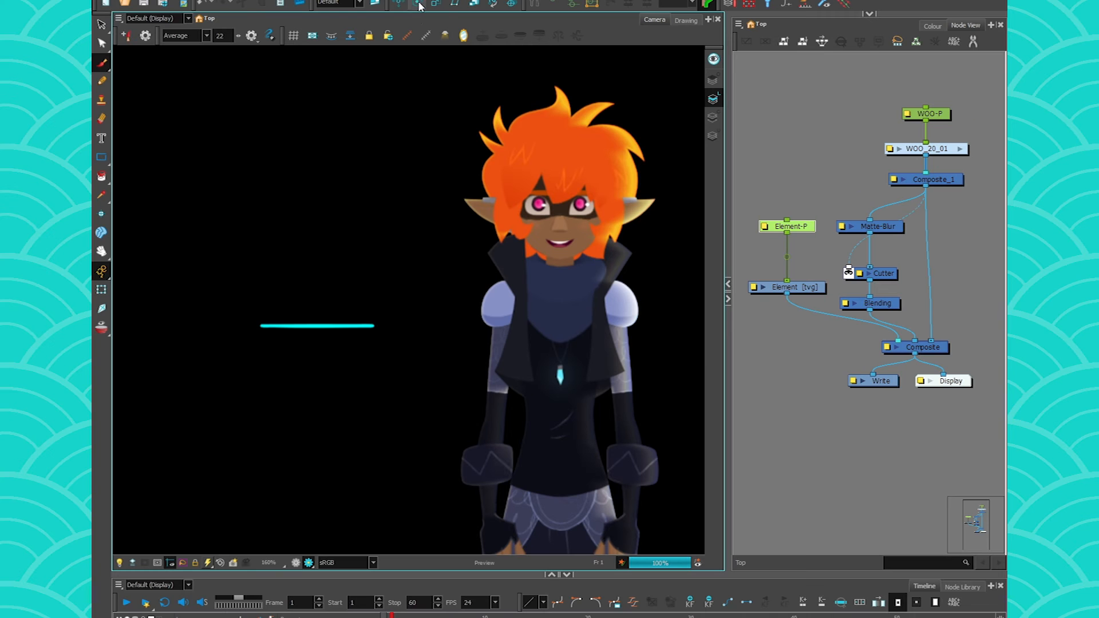
Step: Place the peg's pivot on the line's left end, test rotating the line, and undo the rotation
{"action": "left_click", "coordinate": [419, 6]}
{"action": "mouse_move", "coordinate": [560, 503]}
{"action": "left_mouse_down"}
{"action": "mouse_move", "coordinate": [261, 326]}
{"action": "mouse_move", "coordinate": [284, 345]}
{"action": "left_mouse_up"}
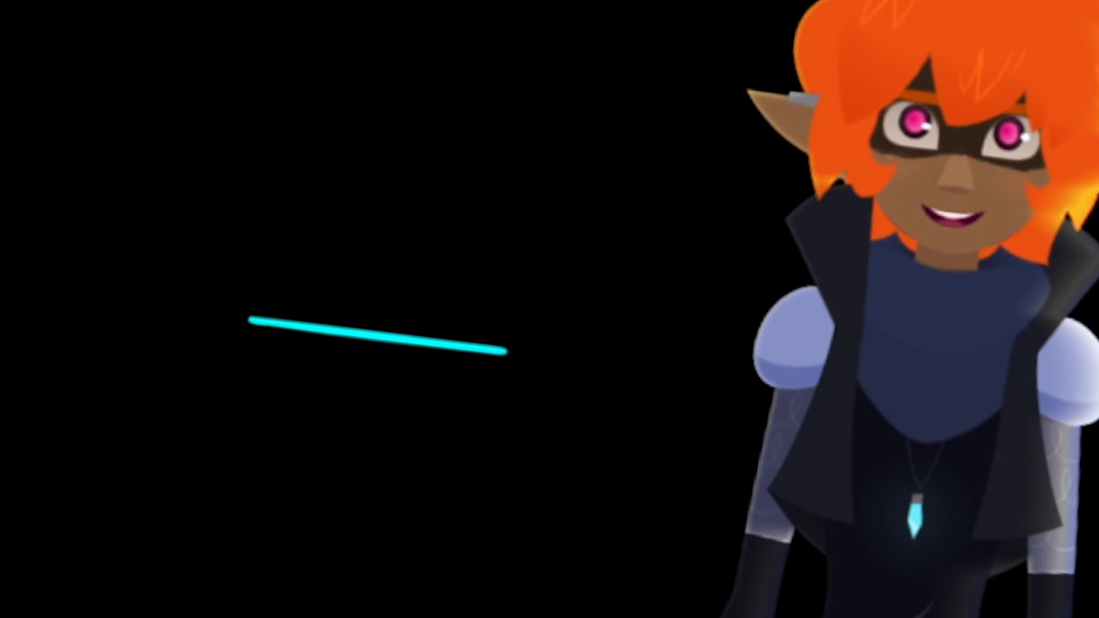
{"action": "key", "text": "ctrl+z"}
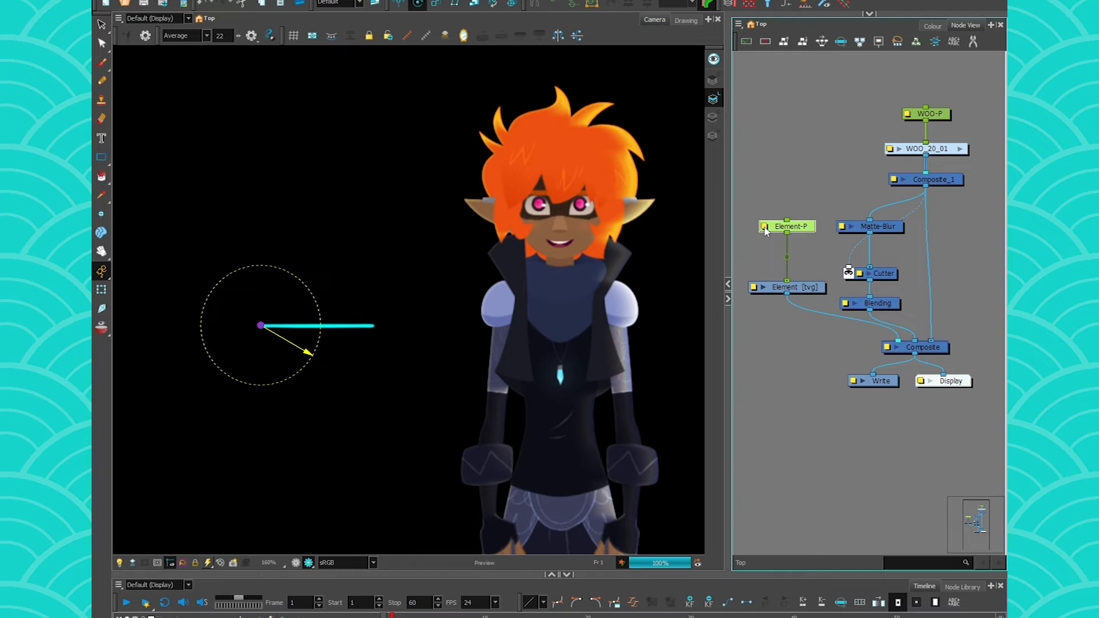
Step: Open the layer properties of the Element-P peg and the Matte-Blur node and arrange them side by side
{"action": "double_click", "coordinate": [764, 229]}
{"action": "left_click_drag", "start_coordinate": [651, 103], "coordinate": [463, 99]}
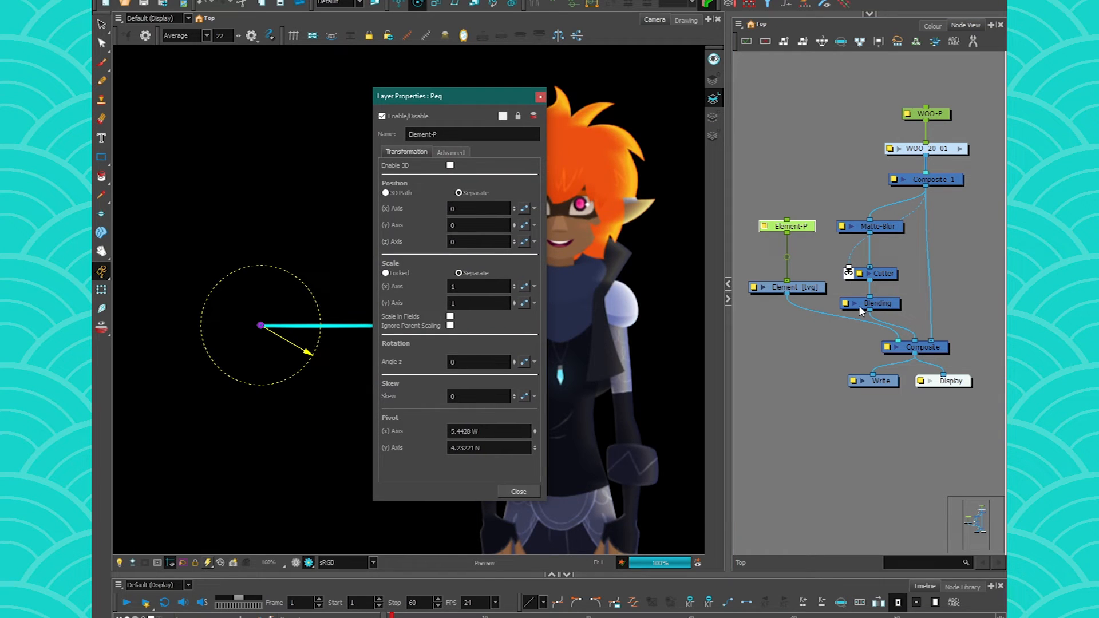
{"action": "double_click", "coordinate": [846, 229]}
{"action": "left_click_drag", "start_coordinate": [446, 96], "coordinate": [673, 95]}
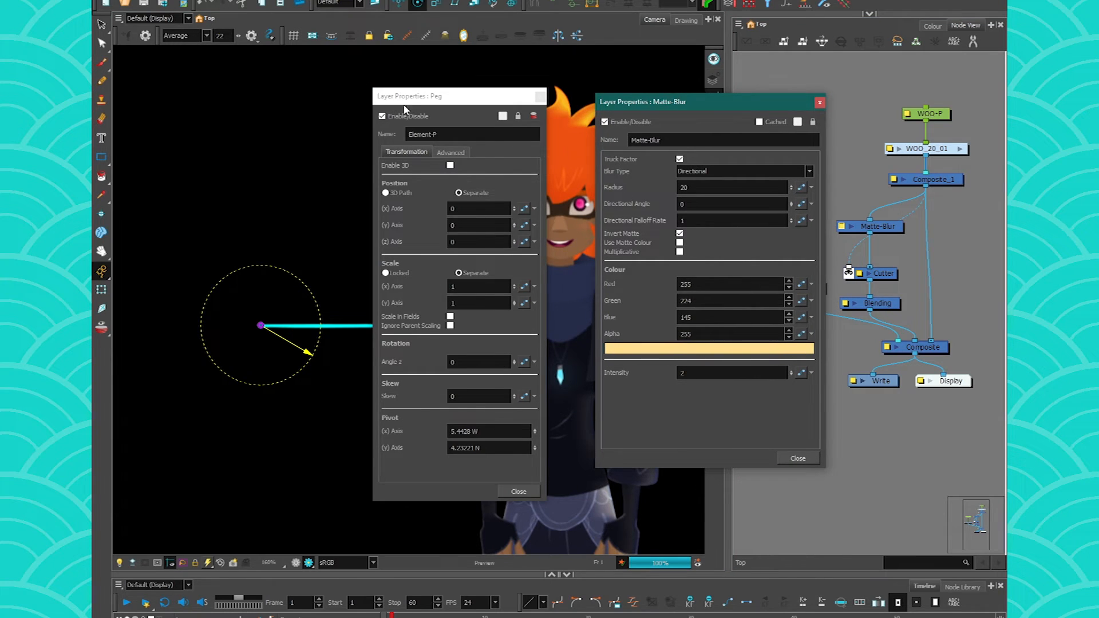
{"action": "left_click", "coordinate": [407, 108]}
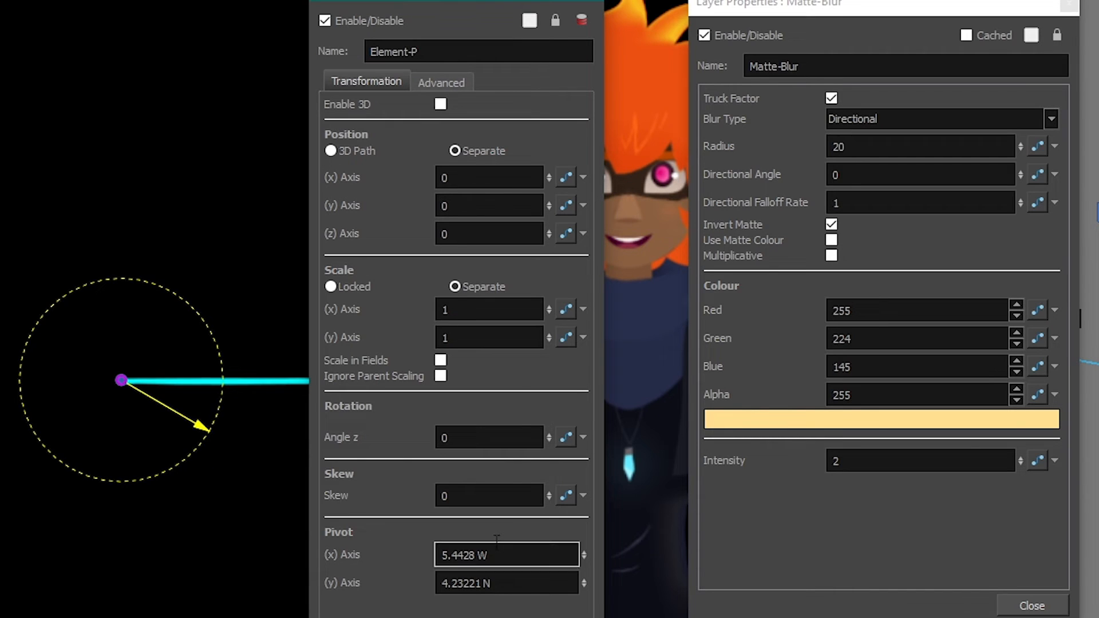
Step: Create a Bezier function for the Element-P peg's rotation Angle z and add a keyframe to its curve
{"action": "left_click", "coordinate": [565, 438]}
{"action": "left_click", "coordinate": [582, 438]}
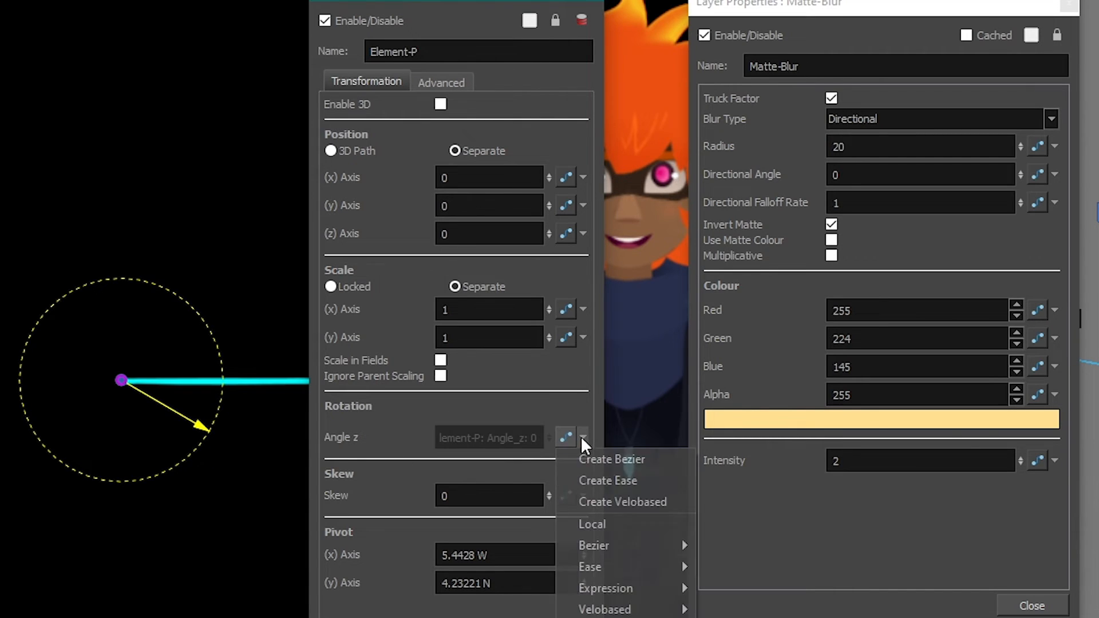
{"action": "left_click", "coordinate": [567, 439]}
{"action": "left_click", "coordinate": [562, 436]}
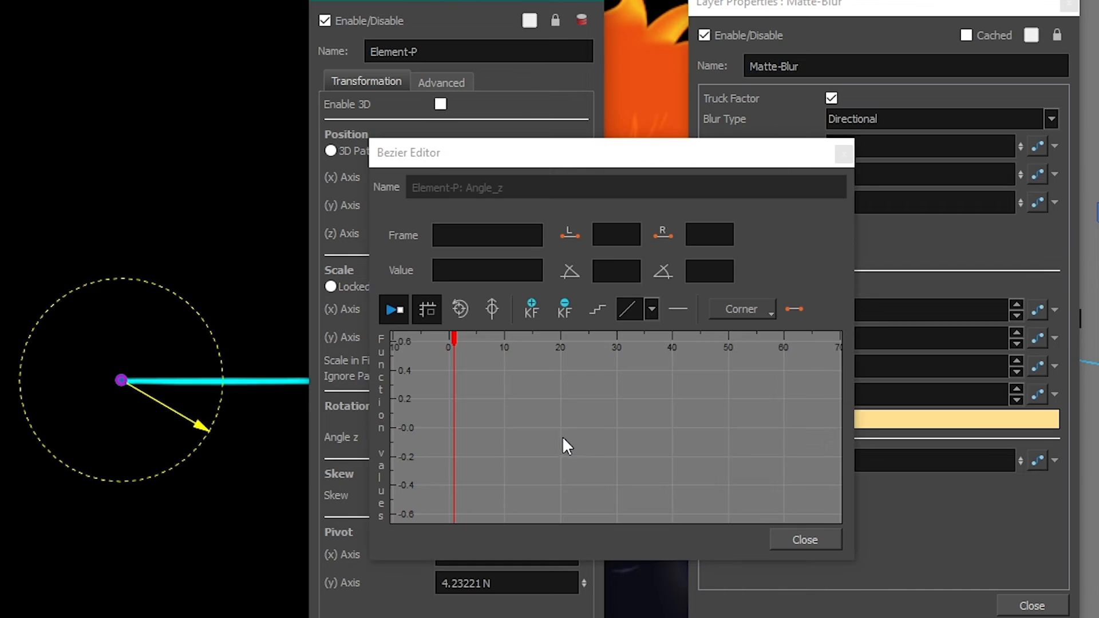
{"action": "left_click", "coordinate": [527, 310]}
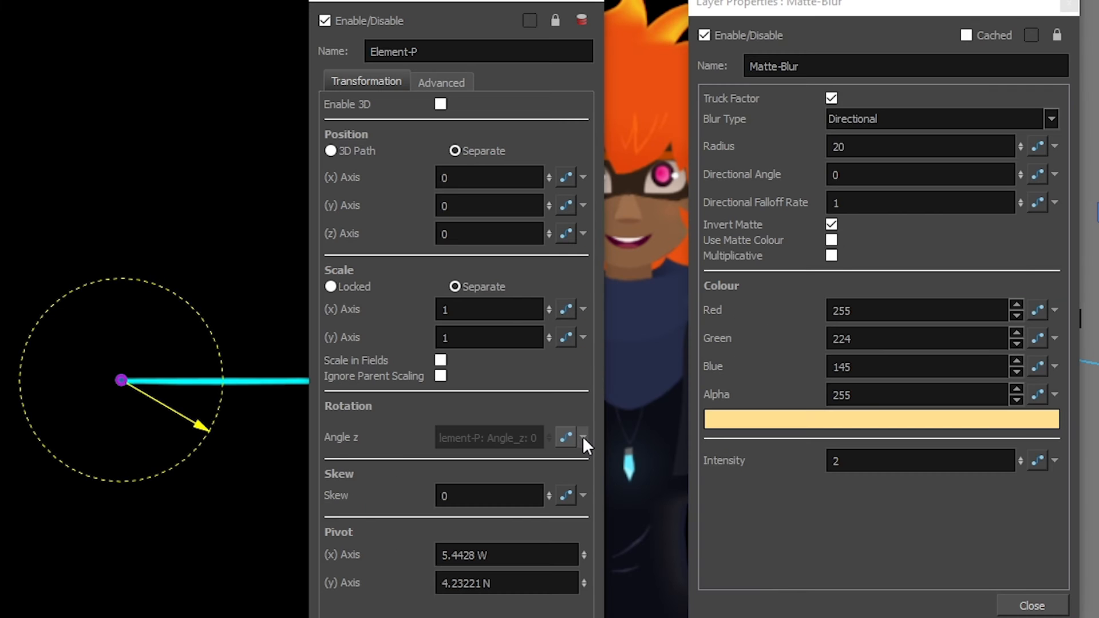
Step: Copy the function link of the peg's Angle z, paste it onto Matte-Blur's Directional Angle, and close both property windows
{"action": "left_click", "coordinate": [583, 436]}
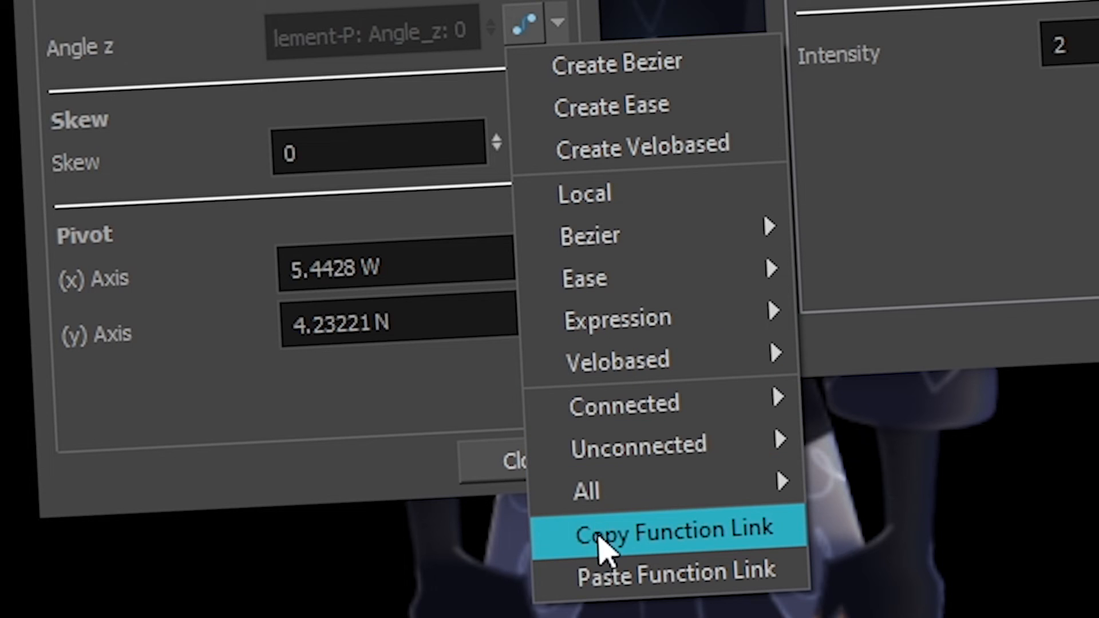
{"action": "left_click", "coordinate": [598, 535]}
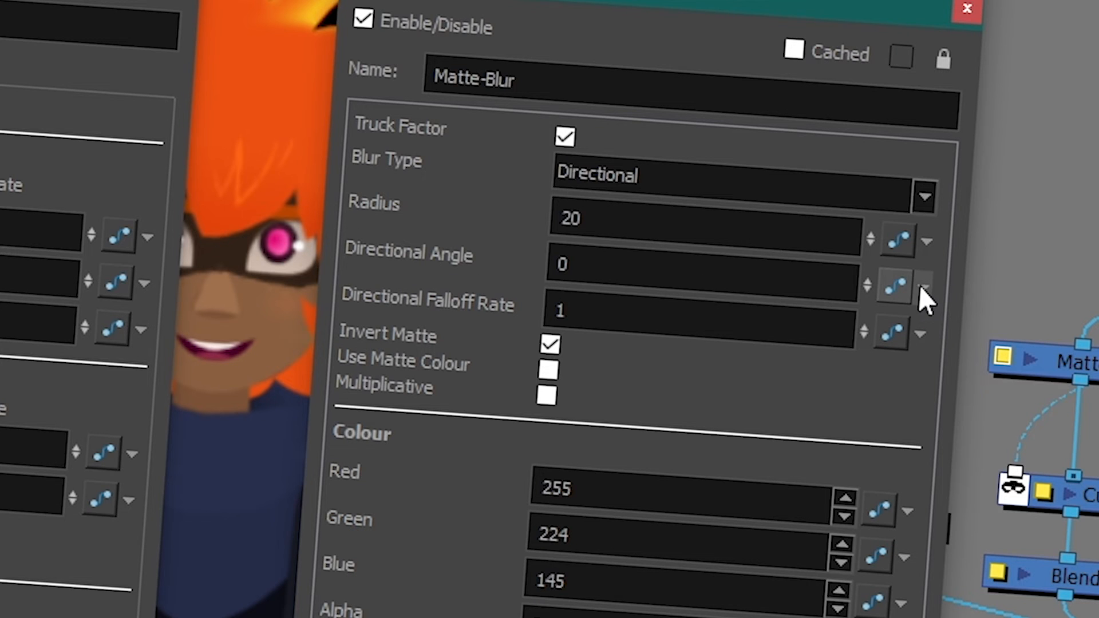
{"action": "left_click", "coordinate": [1055, 203]}
{"action": "left_click", "coordinate": [780, 515]}
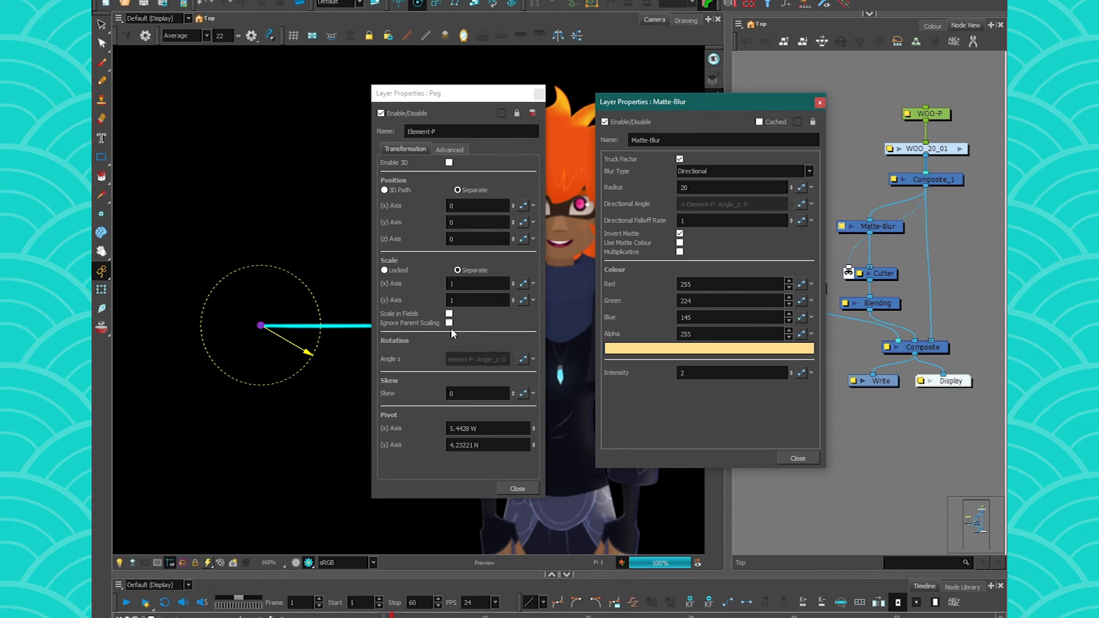
{"action": "left_click", "coordinate": [539, 93]}
{"action": "left_click", "coordinate": [820, 102]}
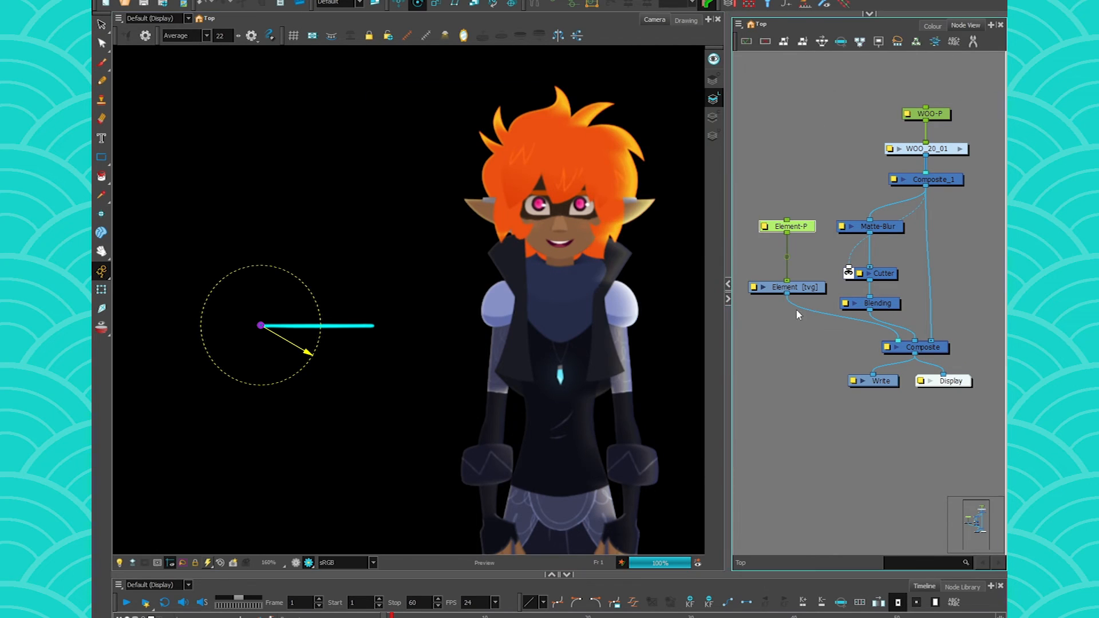
Step: Rotate the line around its pivot to several angles with the Transform tool and examine the rim light on the character
{"action": "left_click", "coordinate": [103, 288]}
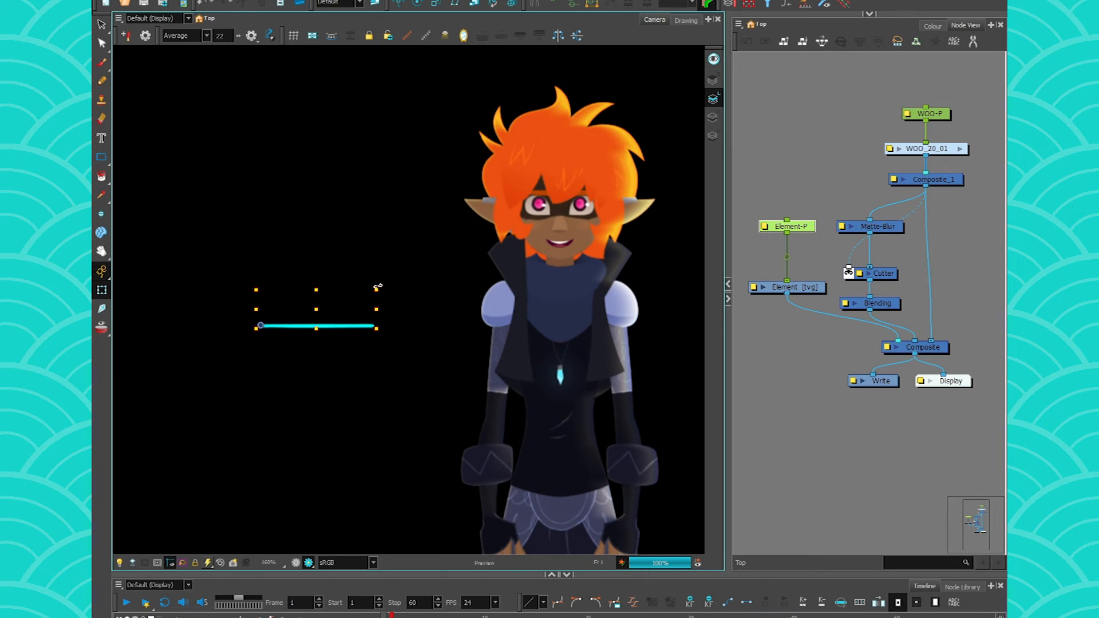
{"action": "left_click_drag", "start_coordinate": [380, 284], "coordinate": [143, 293]}
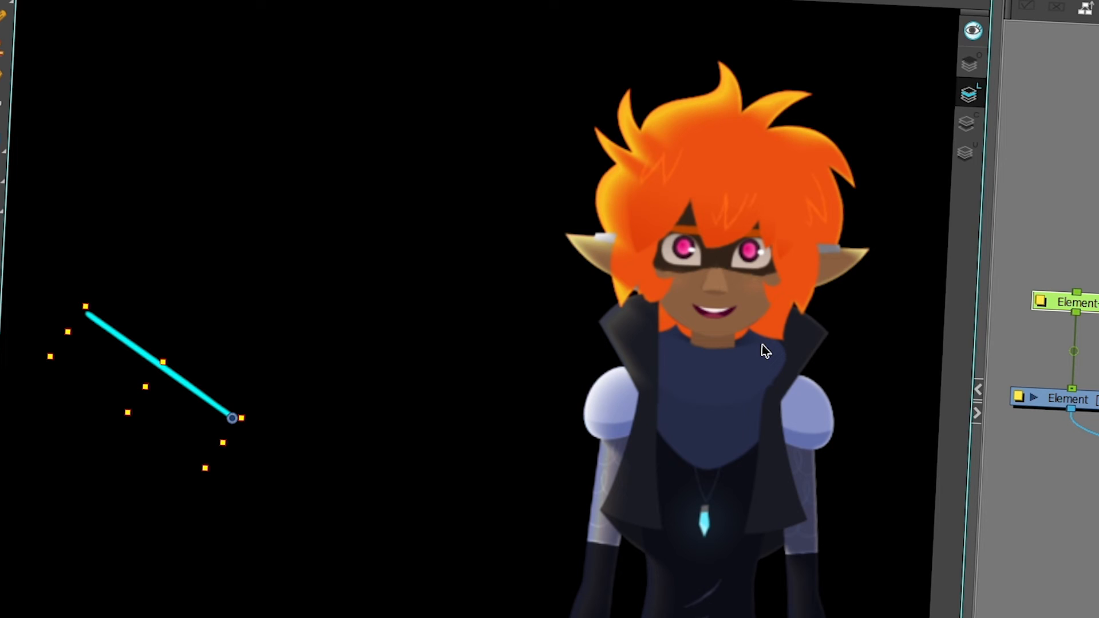
{"action": "left_click_drag", "start_coordinate": [83, 289], "coordinate": [404, 592]}
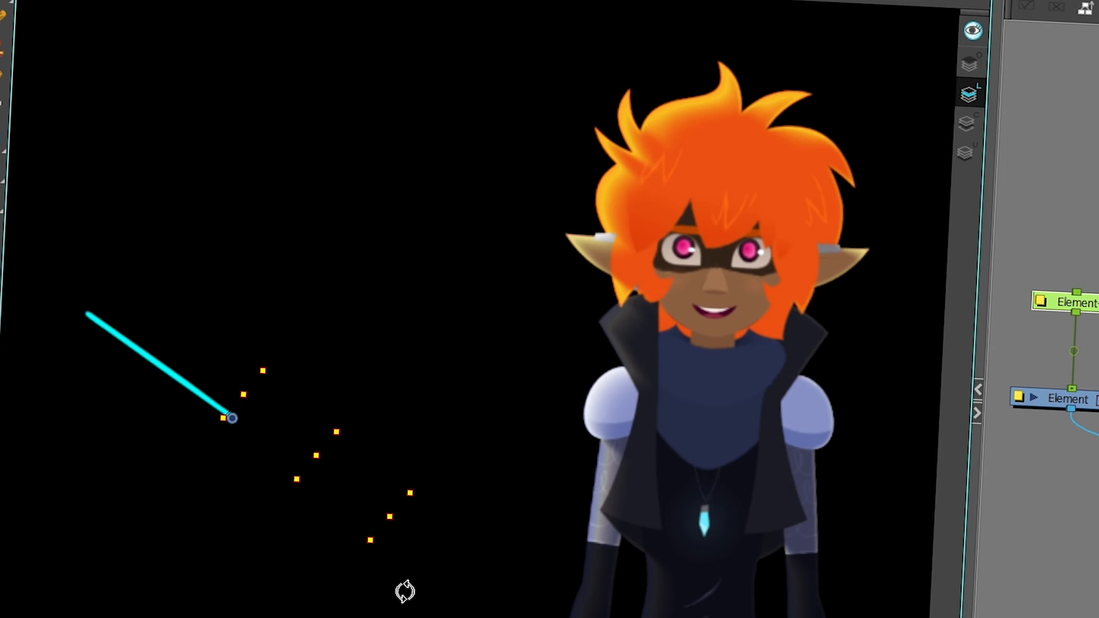
{"action": "left_click_drag", "start_coordinate": [422, 486], "coordinate": [265, 200]}
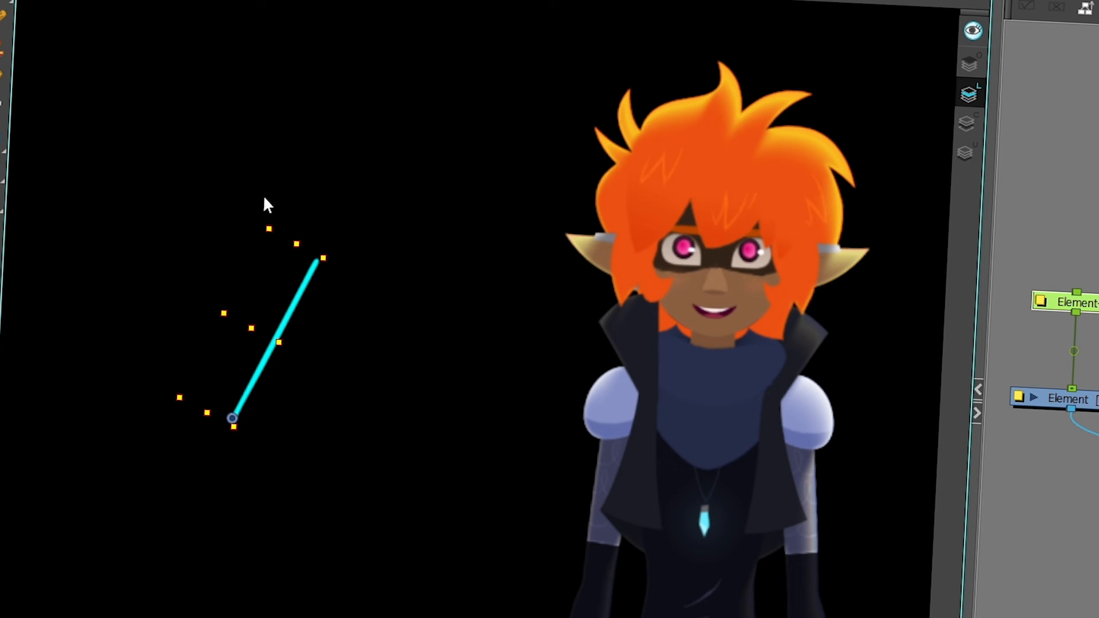
{"action": "scroll", "coordinate": [827, 486], "scroll_direction": "up", "scroll_amount": 3}
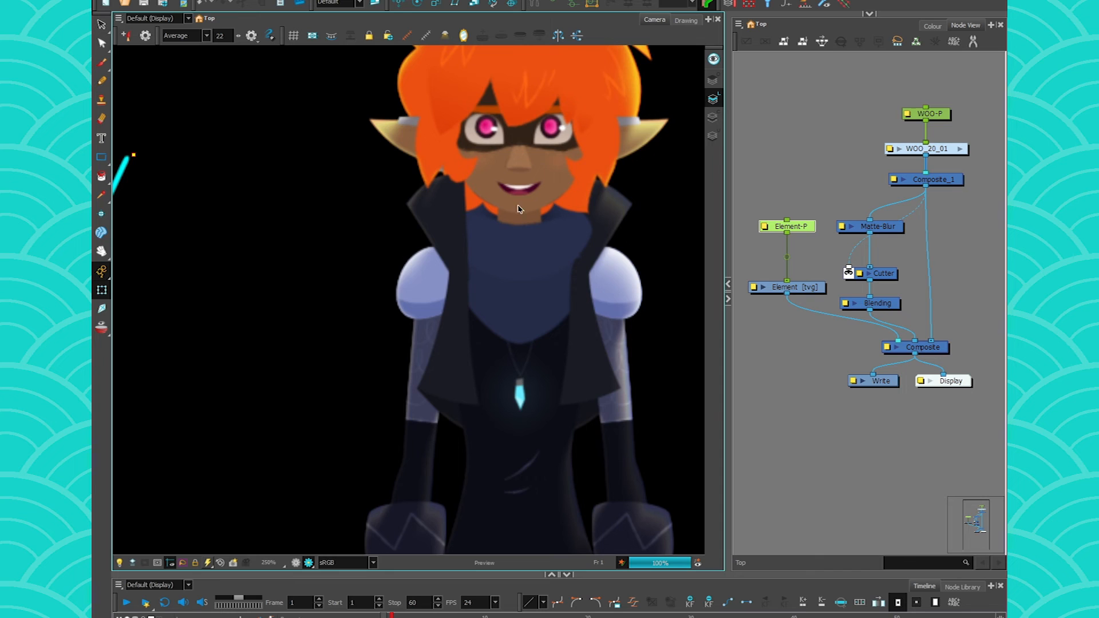
{"action": "scroll", "coordinate": [526, 221], "scroll_direction": "down", "scroll_amount": 3}
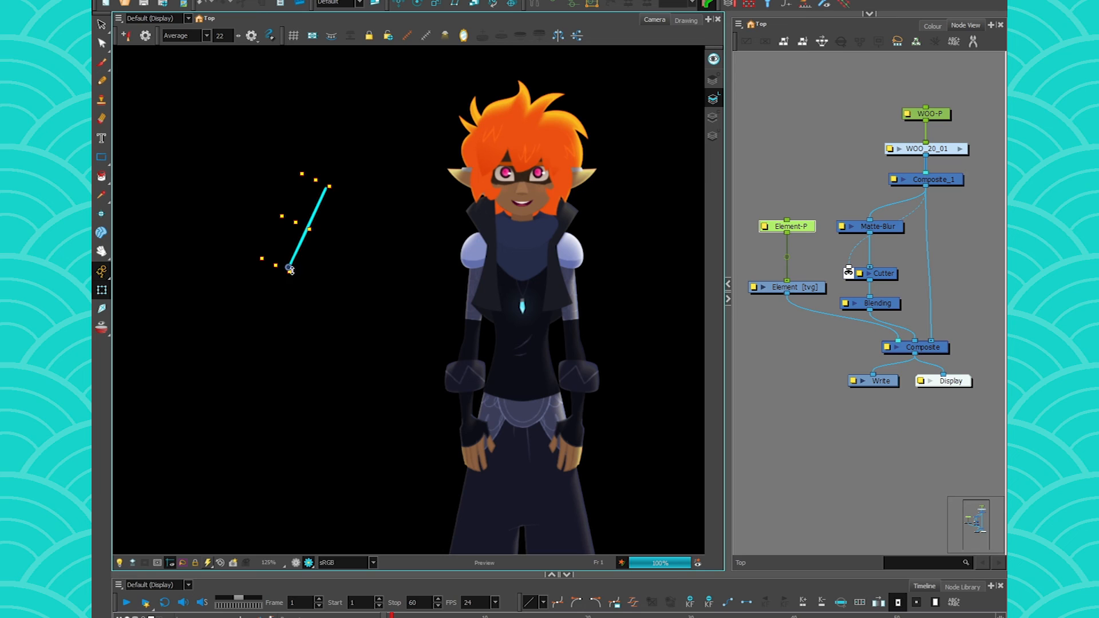
Step: Undo the line's rotation and rotate it about its pivot so it points downward
{"action": "key", "text": "ctrl+z"}
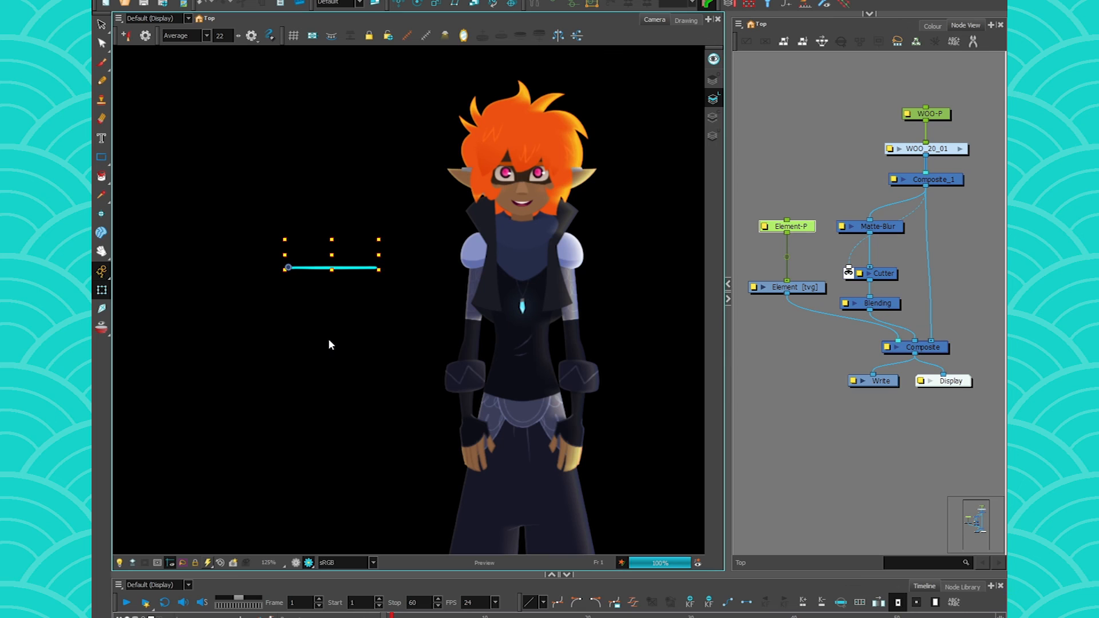
{"action": "left_click_drag", "start_coordinate": [380, 270], "coordinate": [287, 410]}
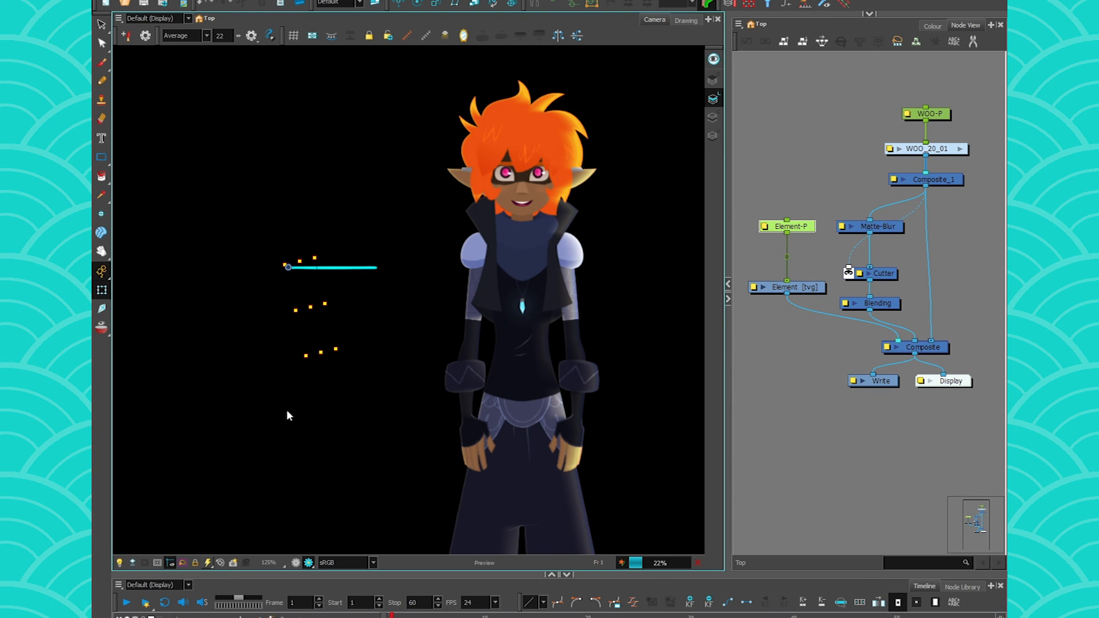